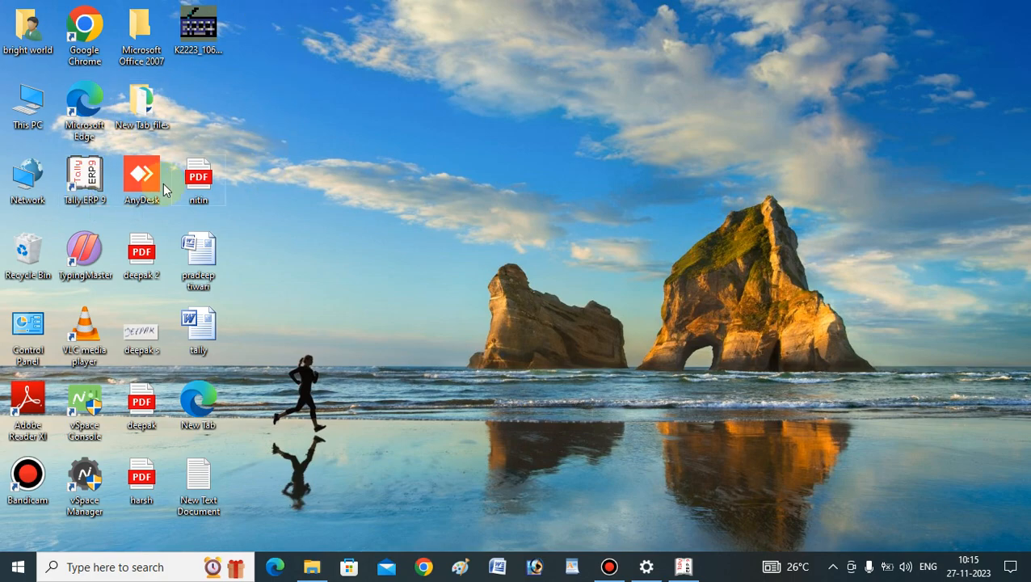
Step: Switch to Tally.ERP 9 and set Maintain multiple Locations to Yes in the company's inventory features
left_click(88, 187)
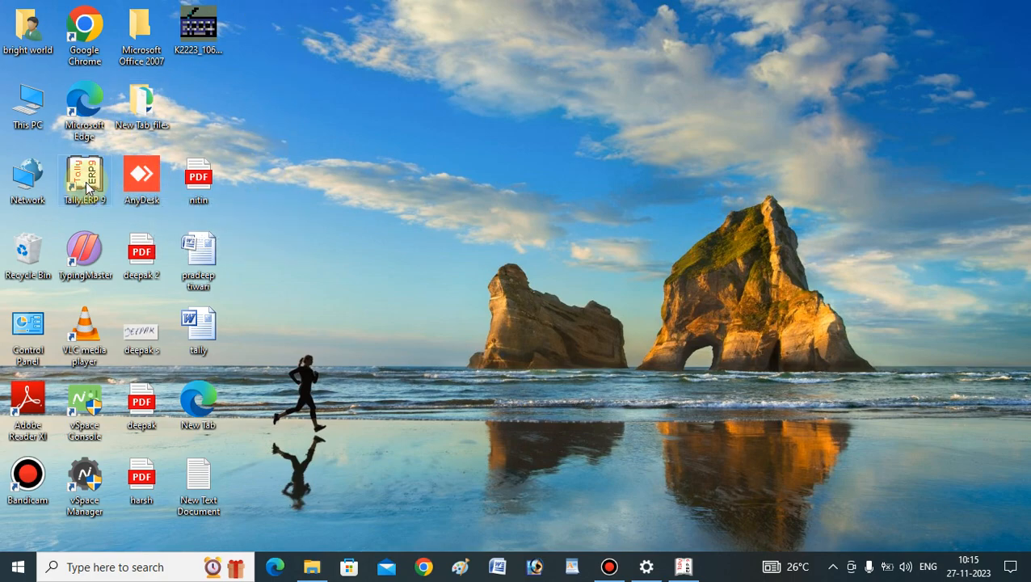
left_click(684, 567)
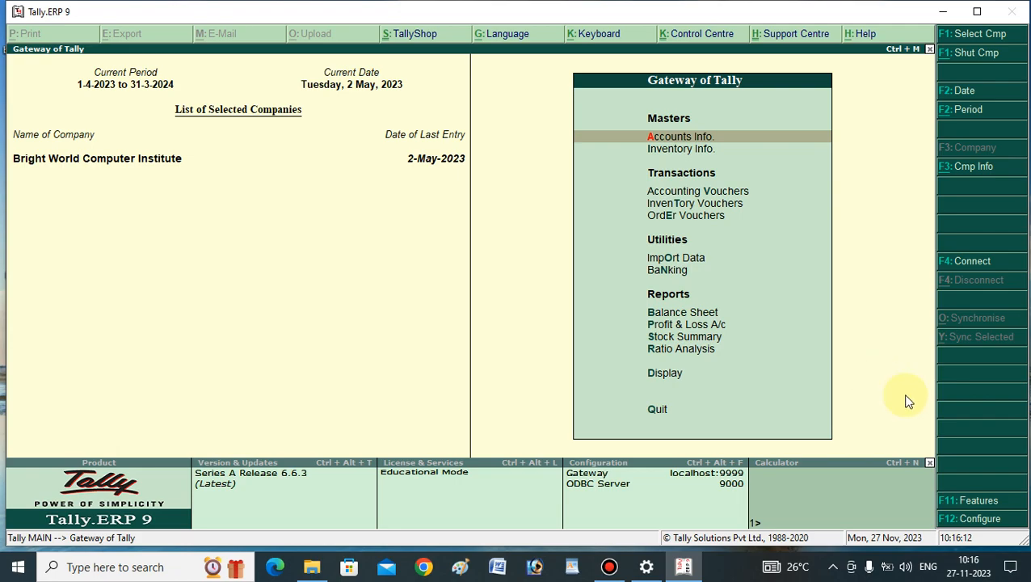
left_click(972, 503)
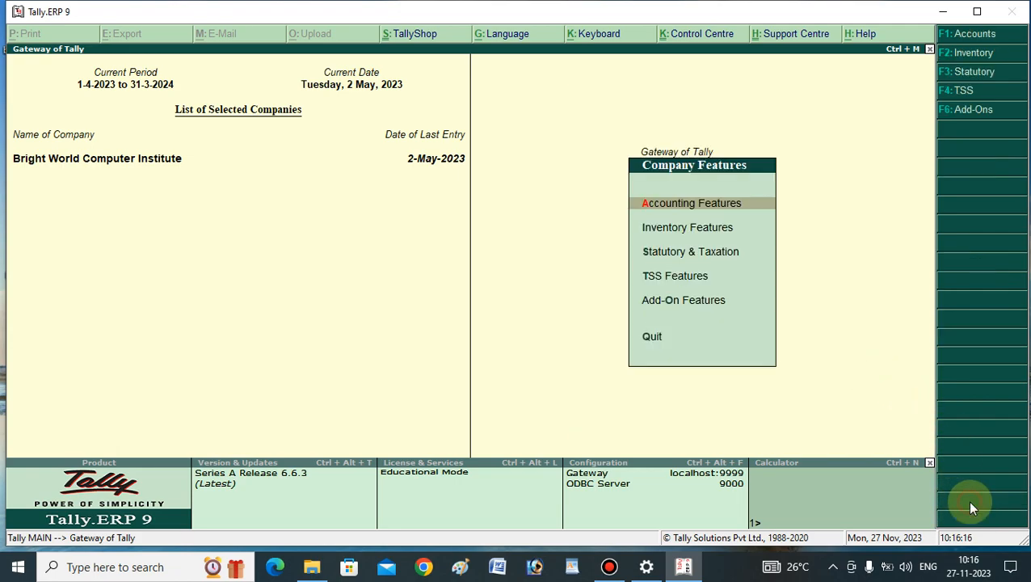
left_click(692, 206)
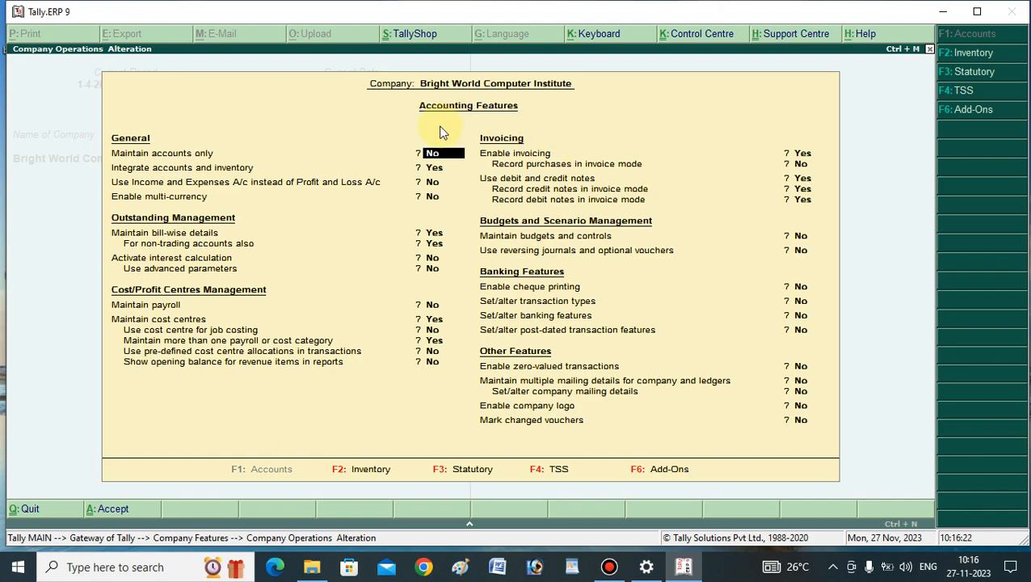
left_click(361, 468)
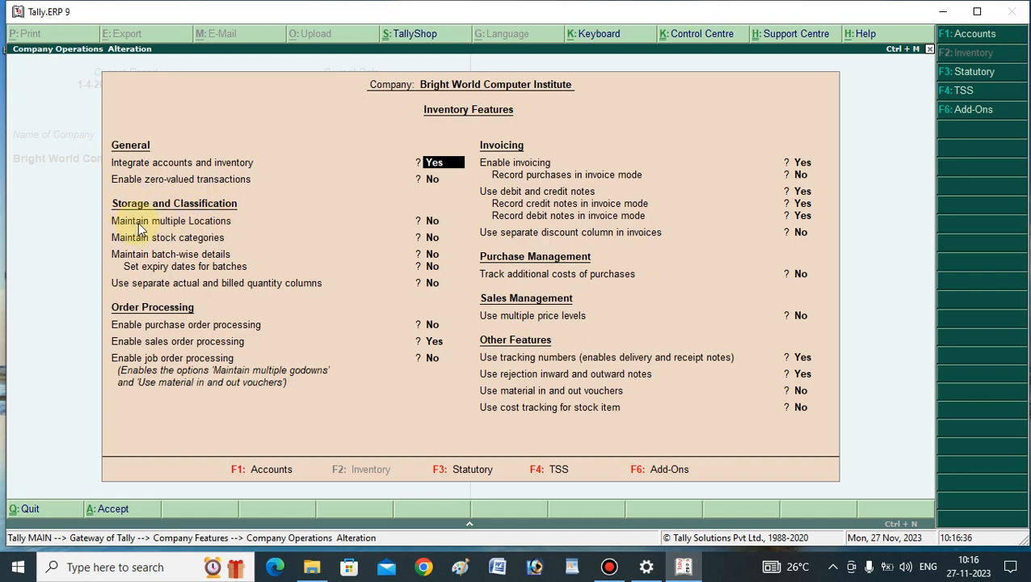
left_click(188, 222)
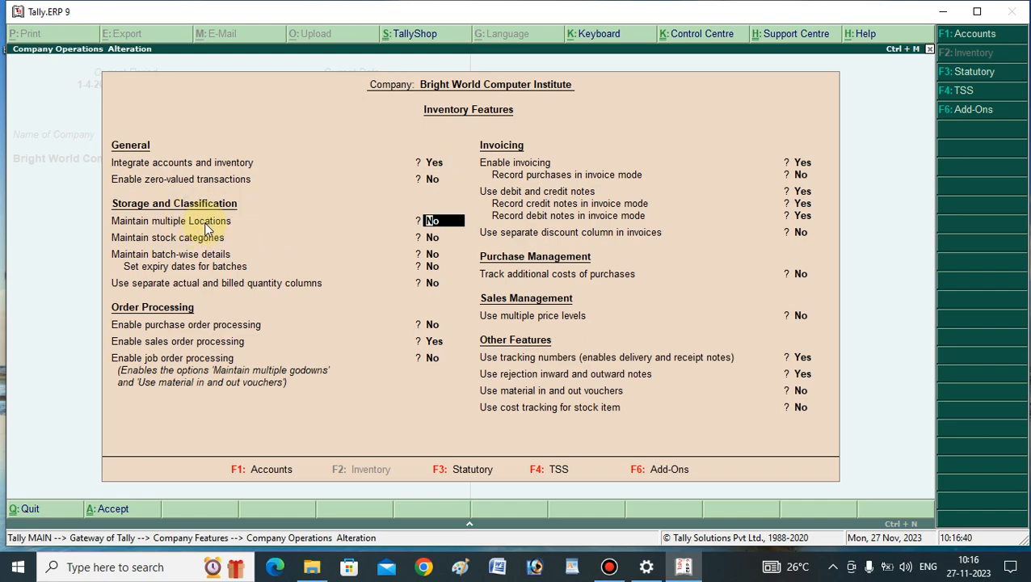
type("y")
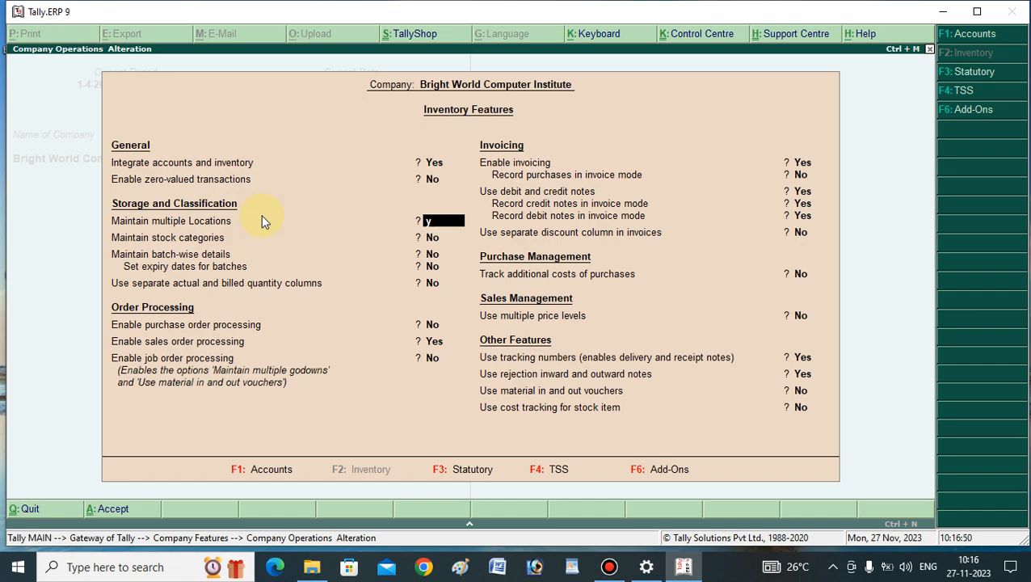
key("Return")
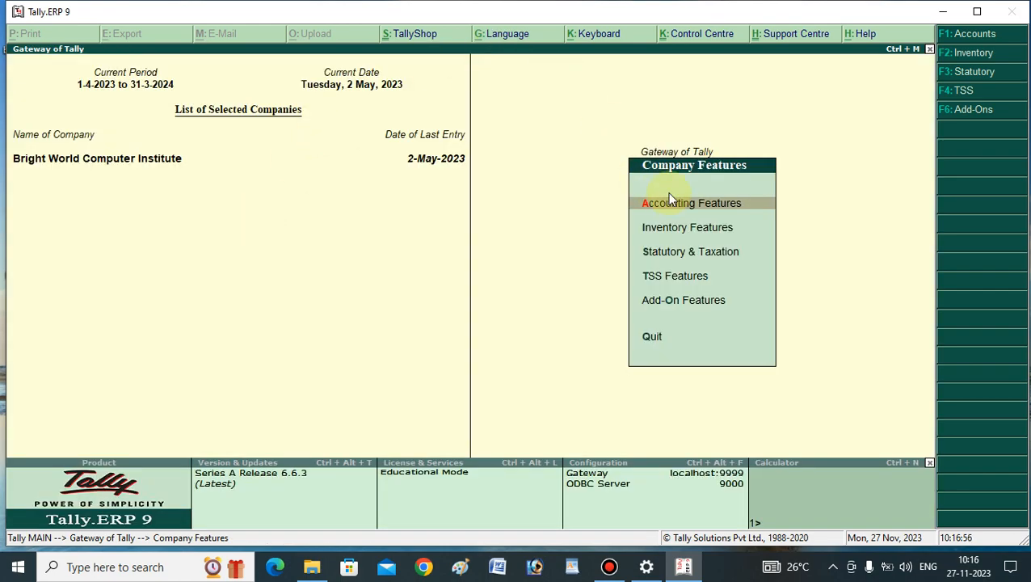
key("Escape")
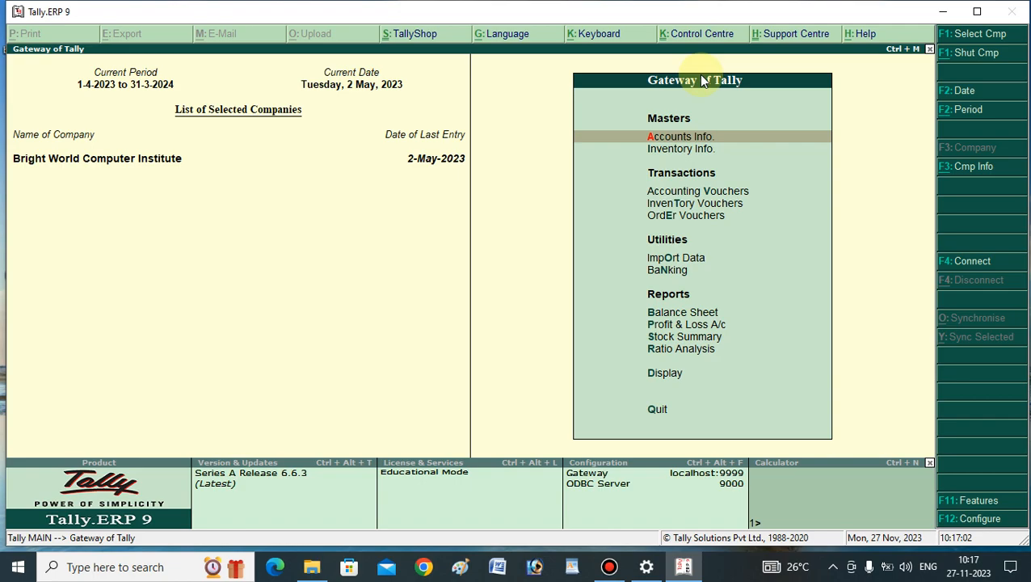
Step: Start a new single inventory location named Alwar Godown under Primary, with both third-party stock options at No
left_click(670, 154)
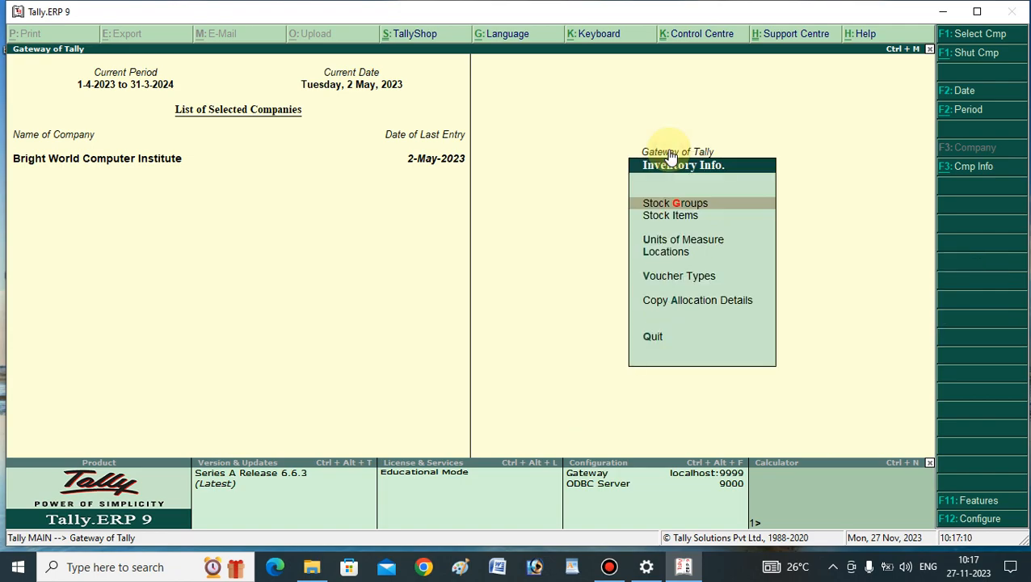
left_click(667, 257)
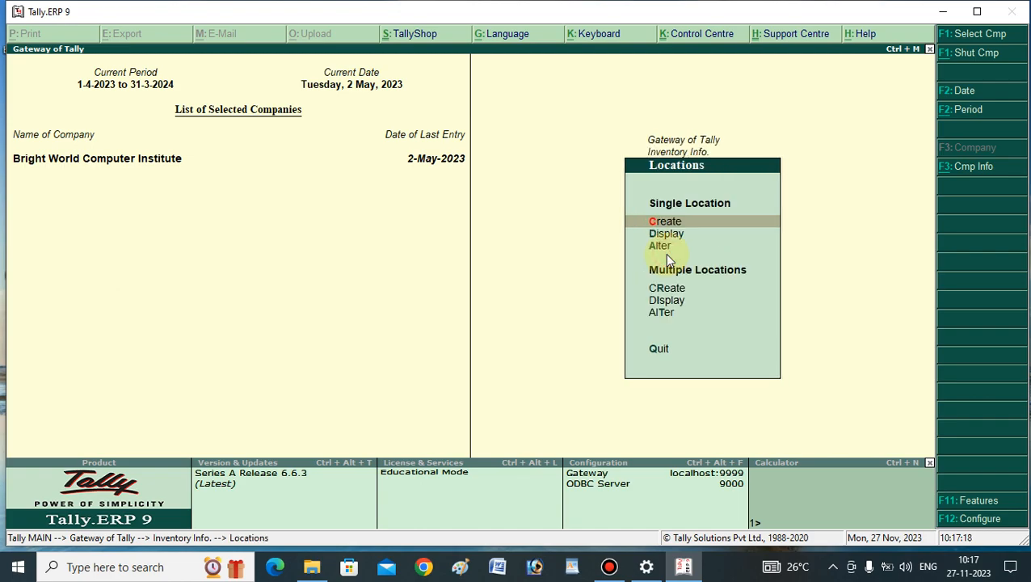
key("Escape")
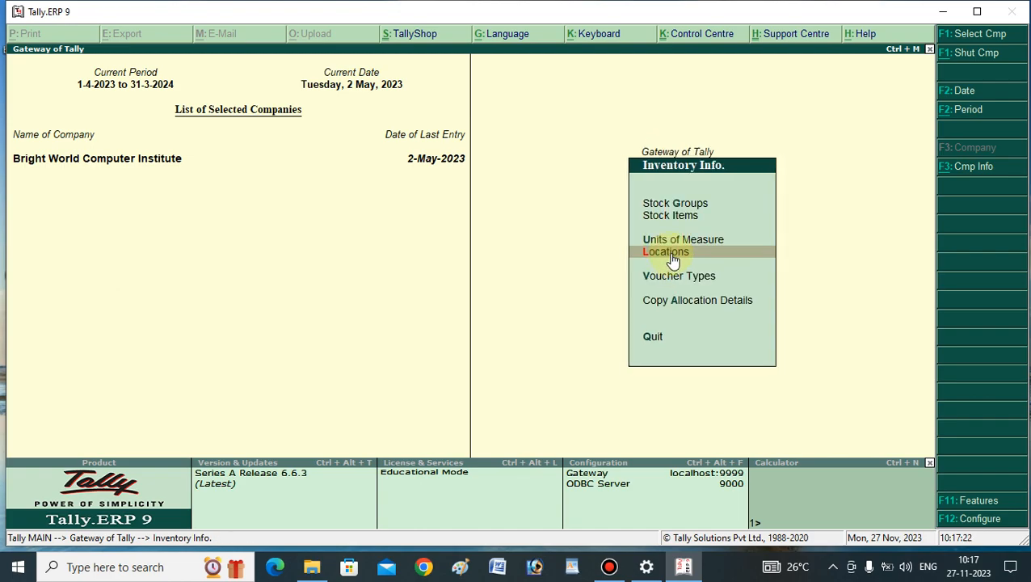
left_click(670, 256)
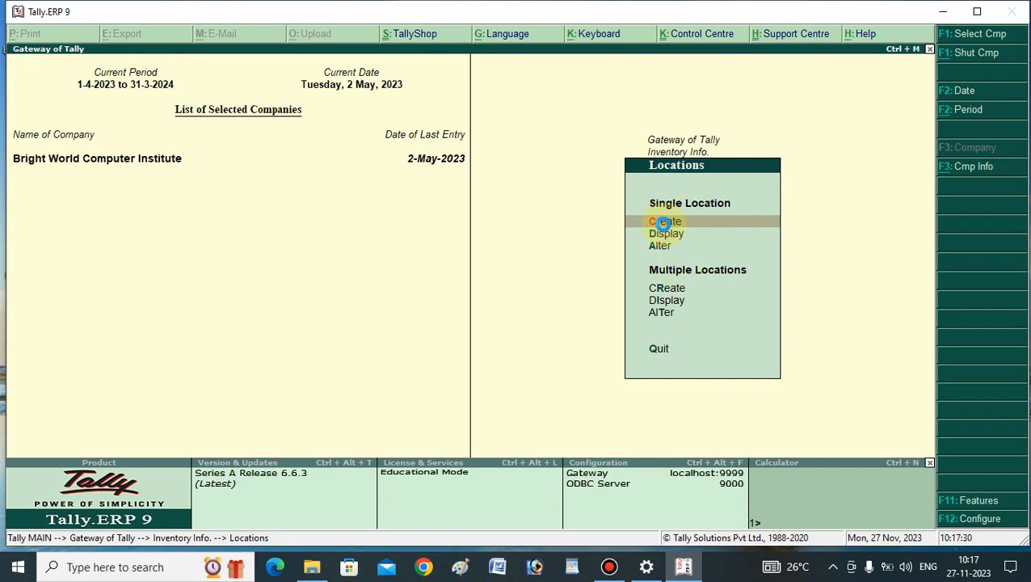
left_click(664, 224)
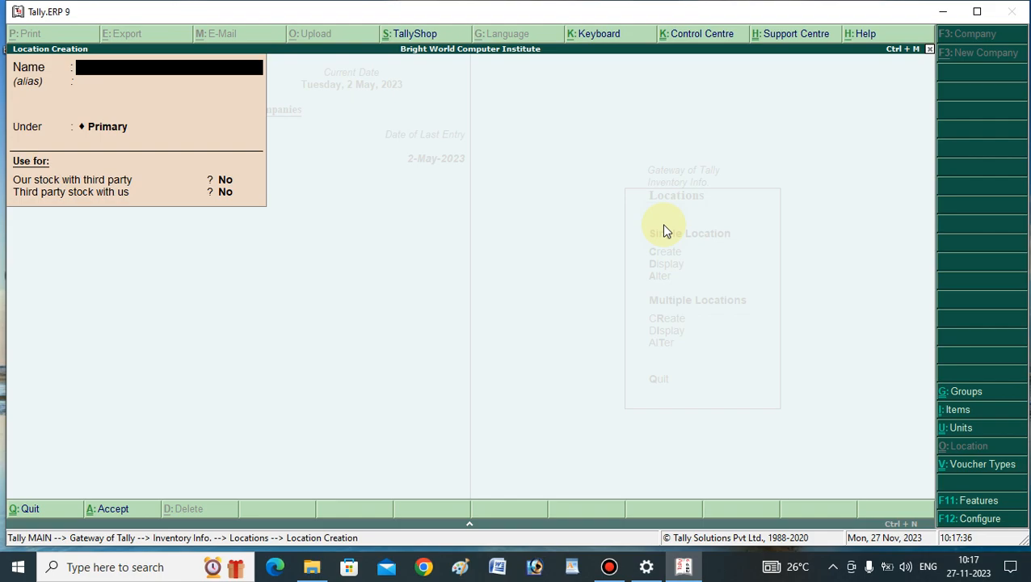
type("Alwar Godown")
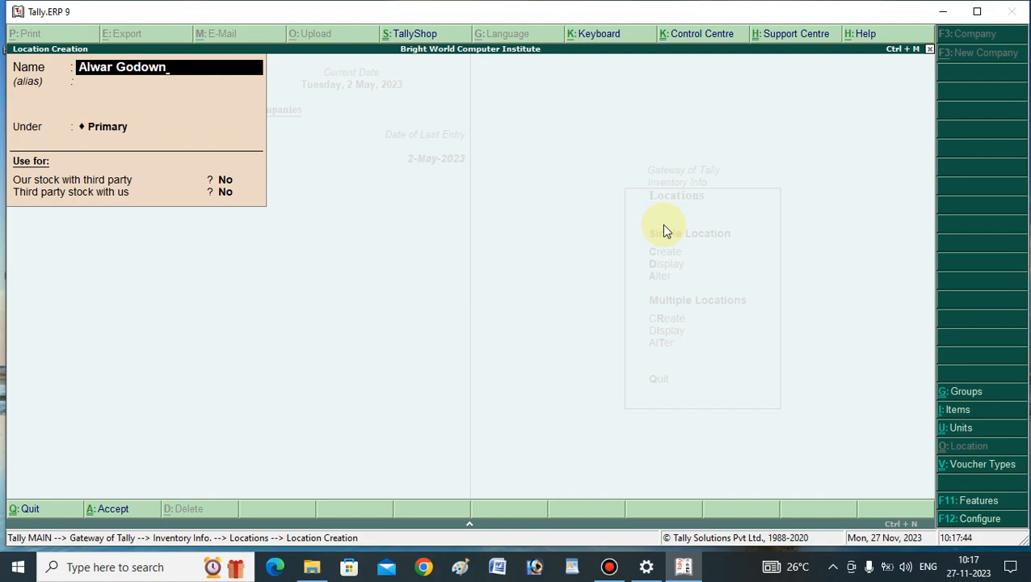
key("Return")
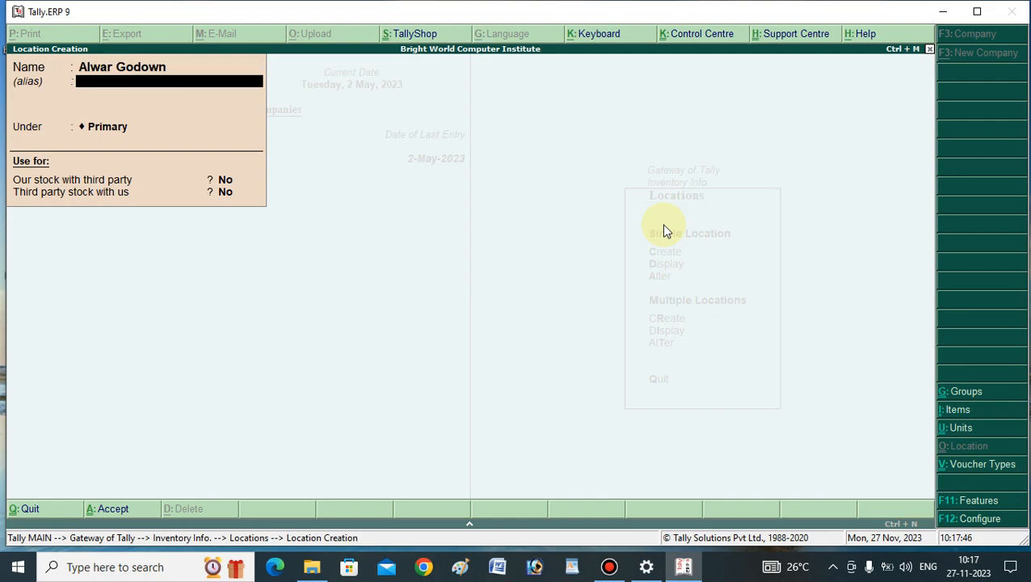
key("Return")
key("Return")
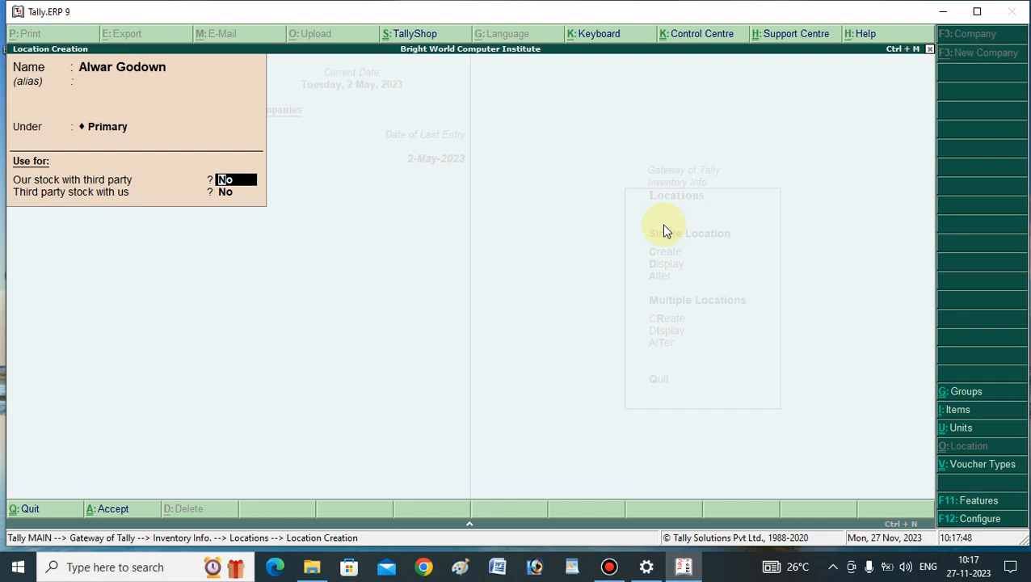
key("Return")
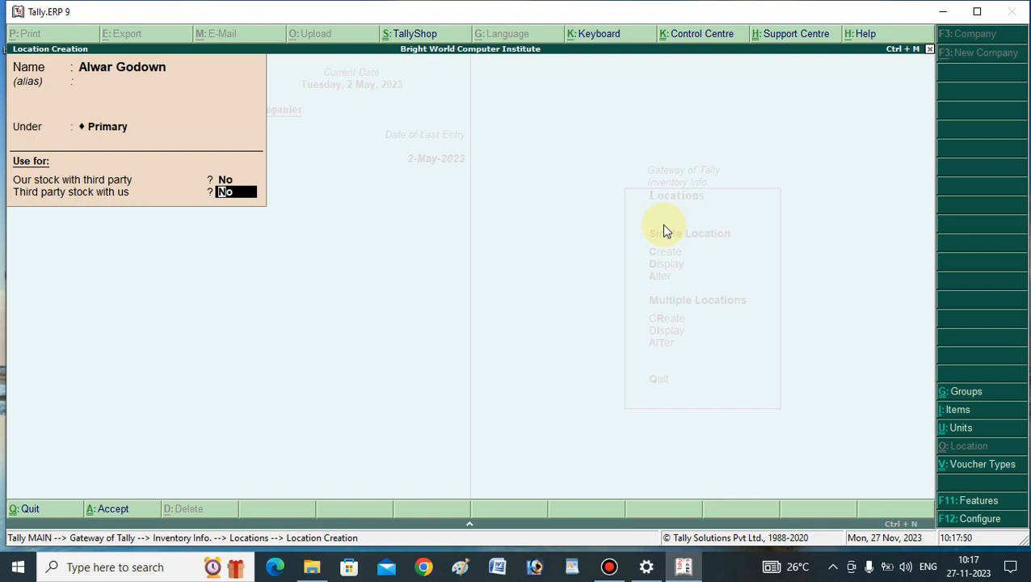
key("Return")
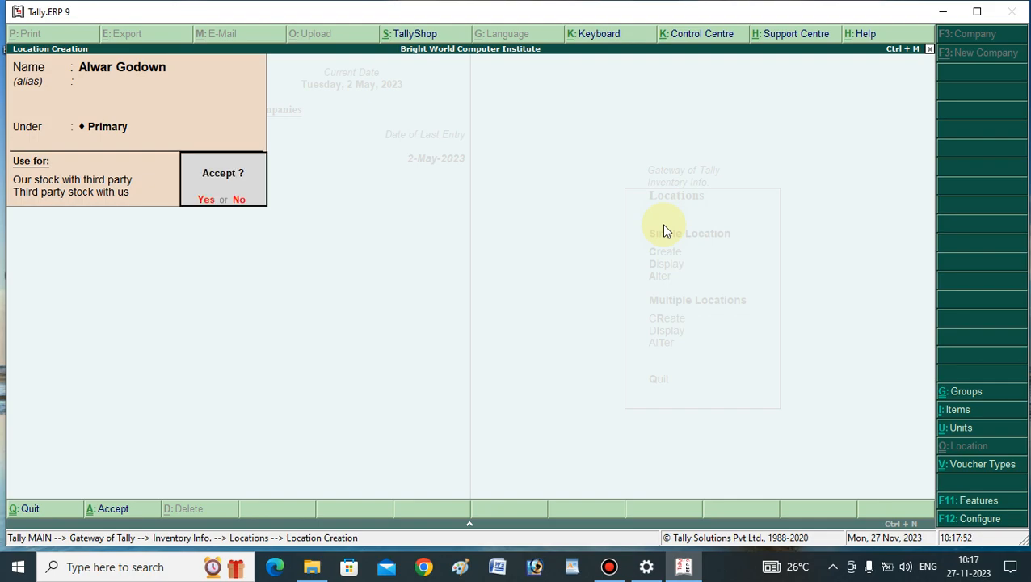
Step: Place the new Alwar Godown location under Main Location instead, save it and leave location creation
key("Escape")
key("BackSpace")
key("BackSpace")
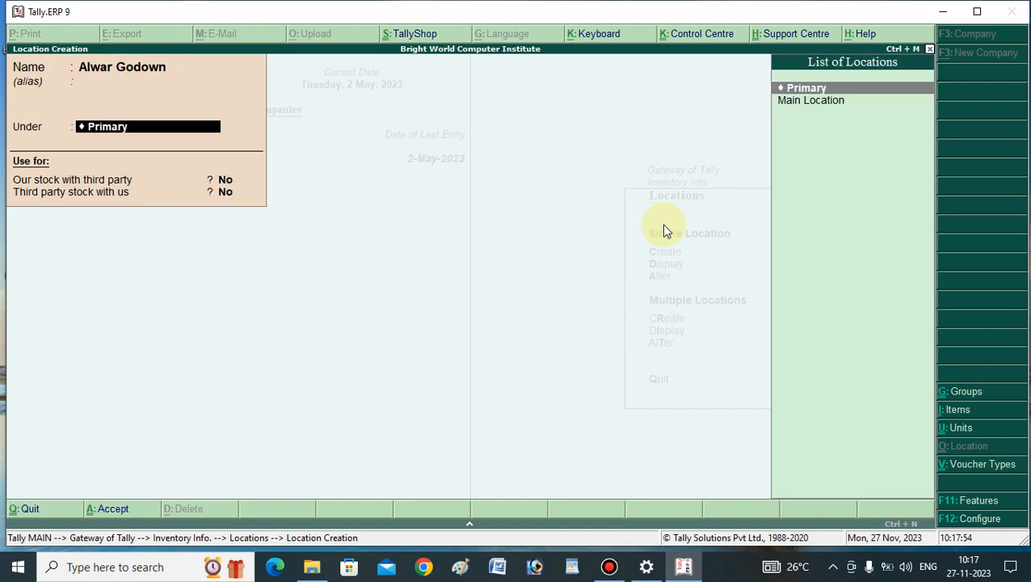
key("Down")
key("Return")
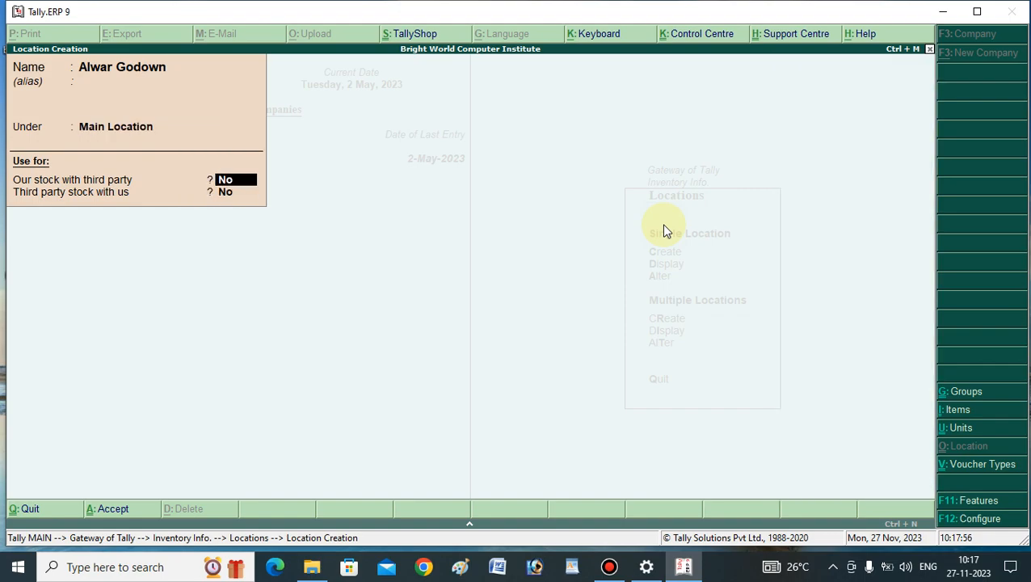
key("Return")
key("Return")
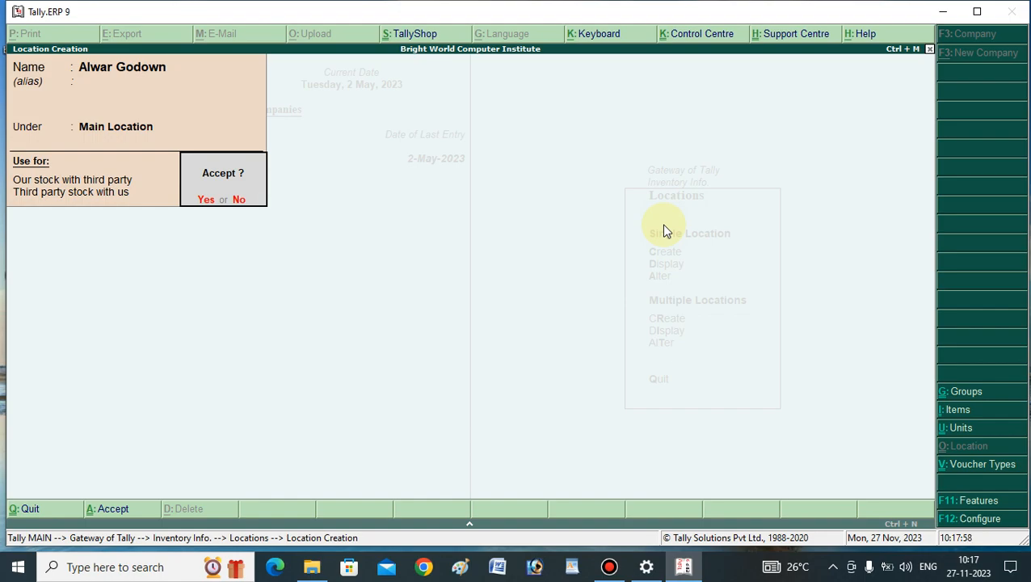
key("Return")
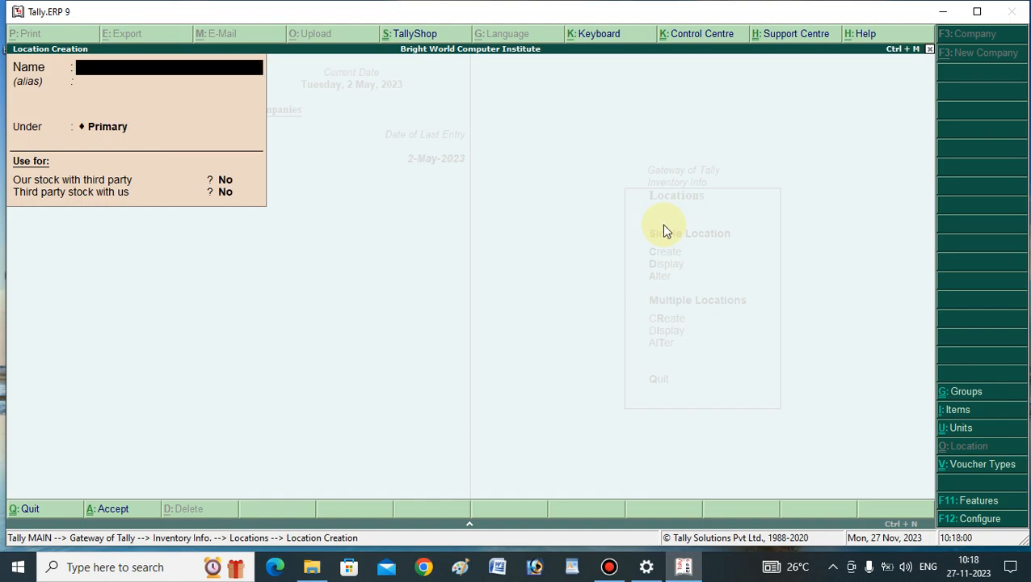
key("Escape")
key("Return")
Step: Display the list of single locations to check which ones exist
key("Down")
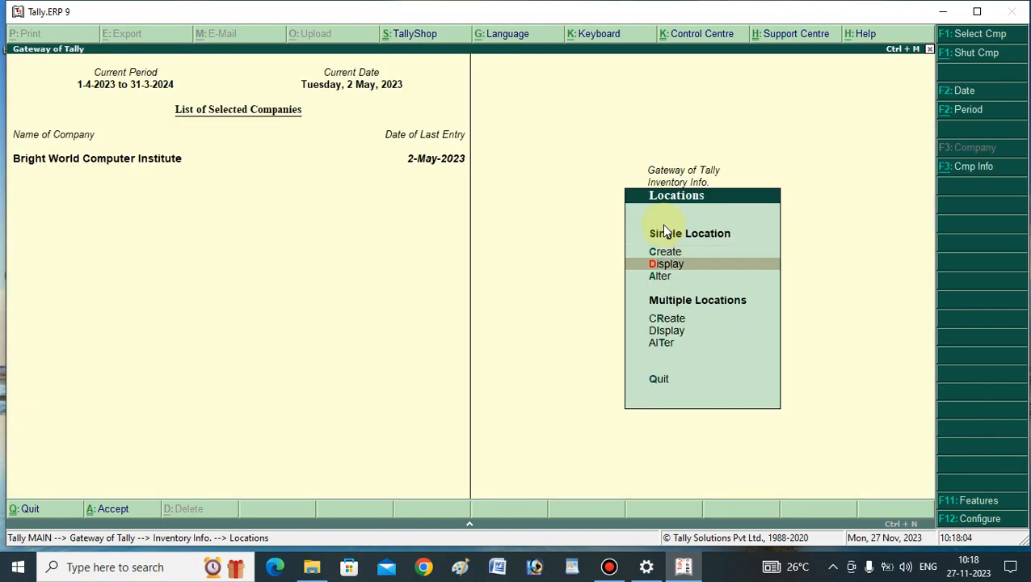
key("Return")
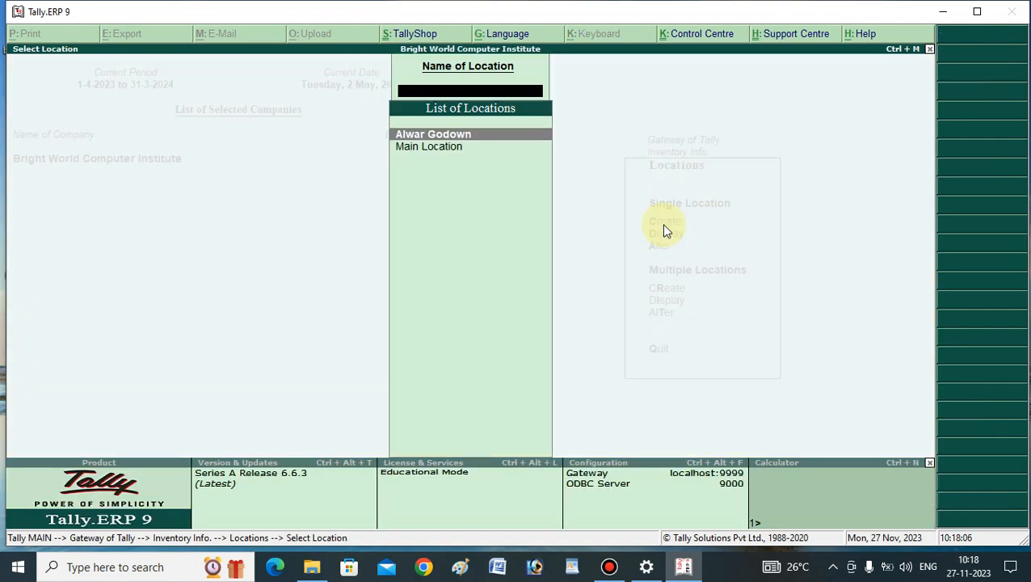
key("Escape")
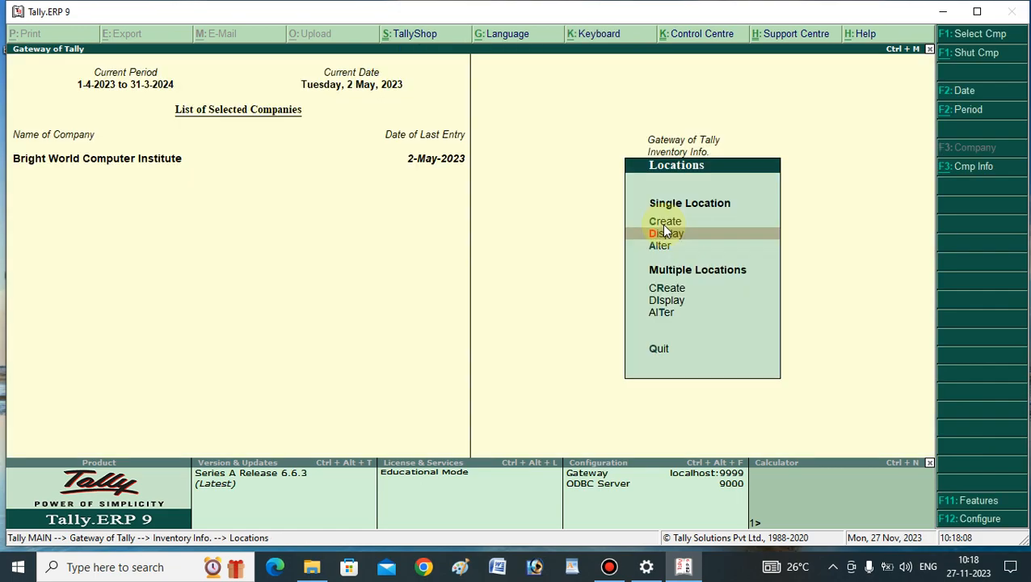
Step: Open the Alwar Godown location for alteration and set its parent location to Primary
key("Down")
key("Return")
key("Return")
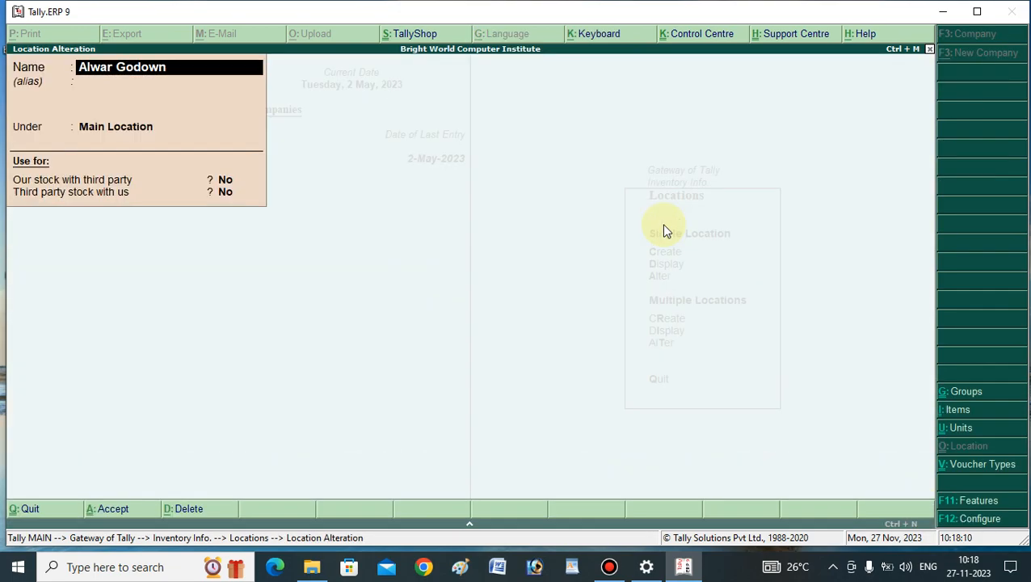
key("Return")
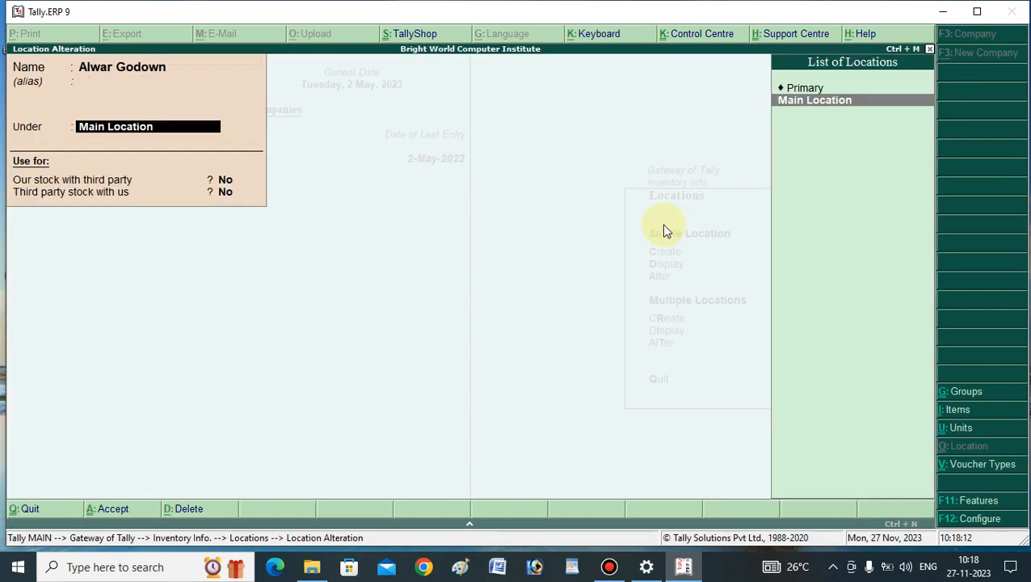
key("Up")
key("Return")
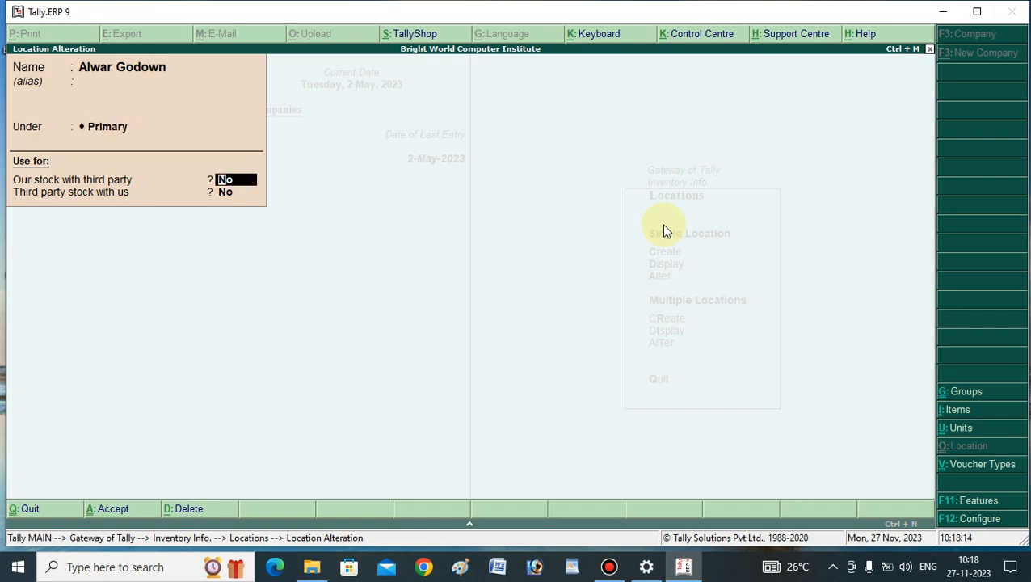
Step: Set Alwar Godown's parent location back to Main Location, keeping both third-party stock options at No
key("BackSpace")
key("Down")
key("Return")
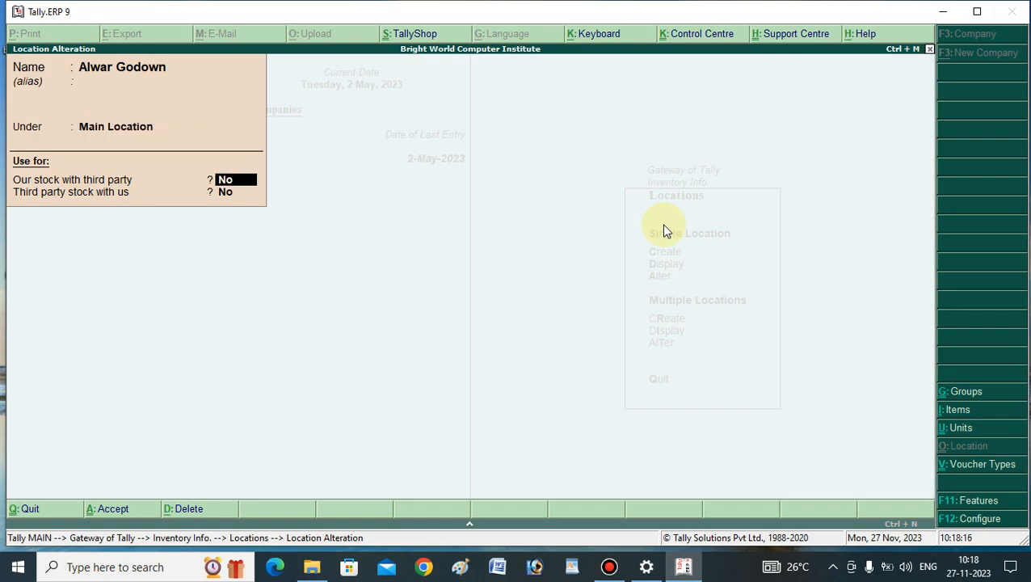
key("Return")
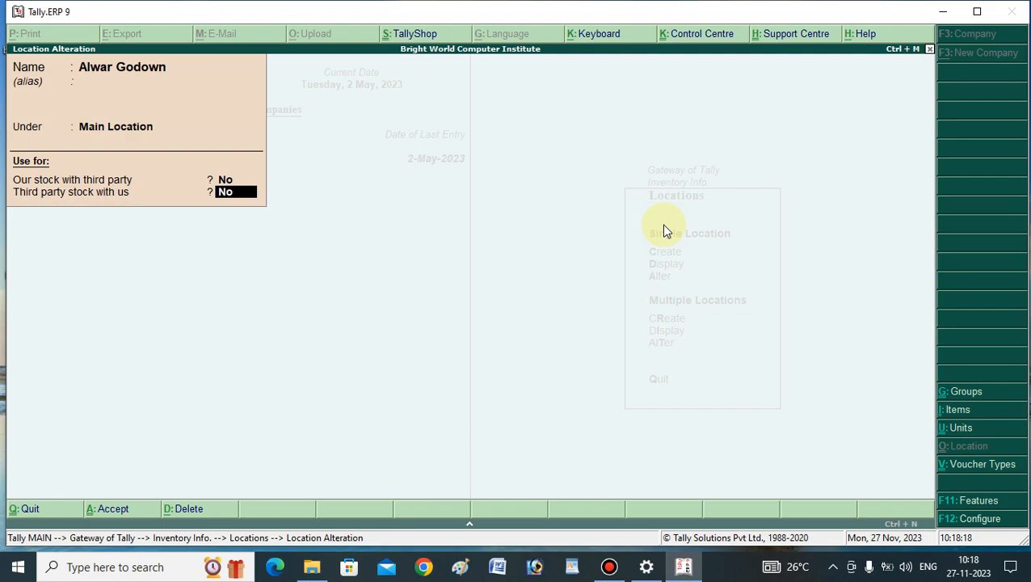
Step: Call up the deletion of Alwar Godown, decline it, and save the location before returning to the Gateway of Tally
key("alt+d")
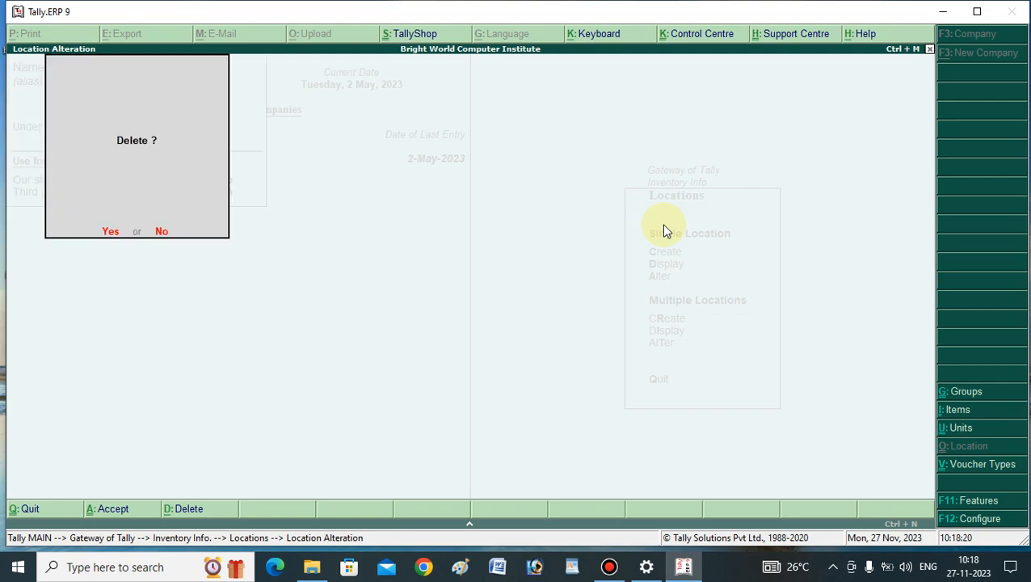
key("Escape")
key("Return")
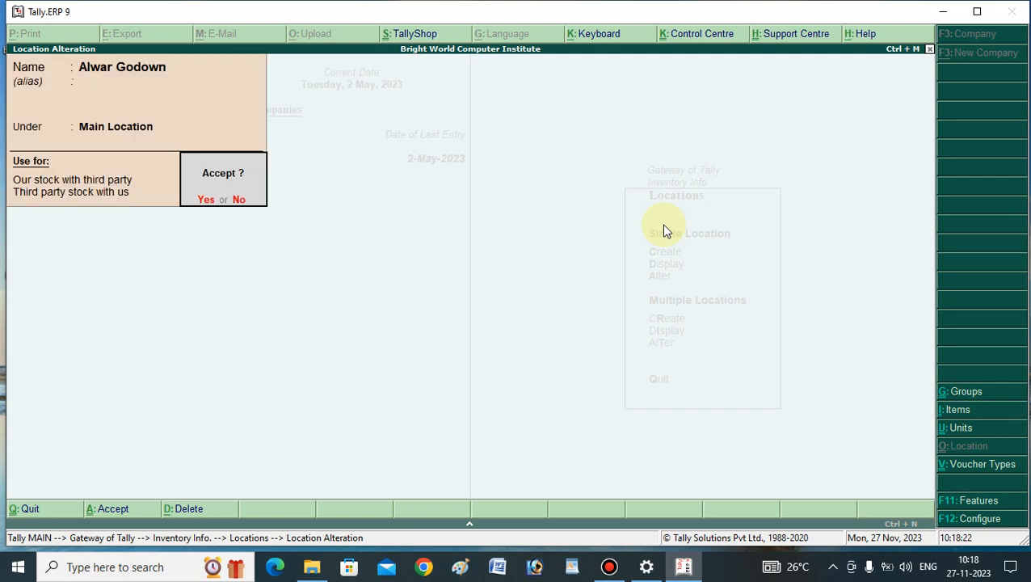
key("Return")
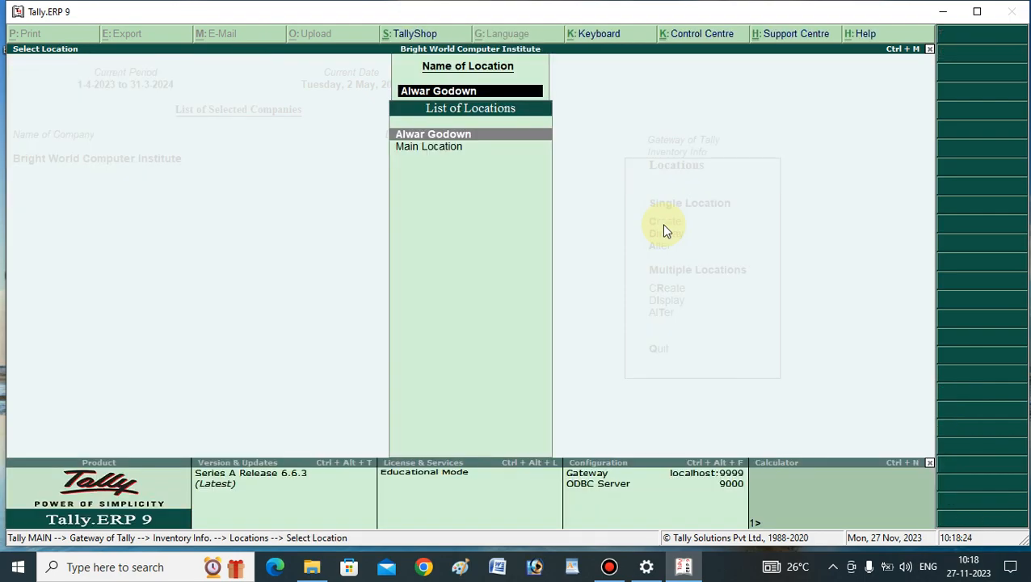
key("Escape")
key("Escape")
key("Escape")
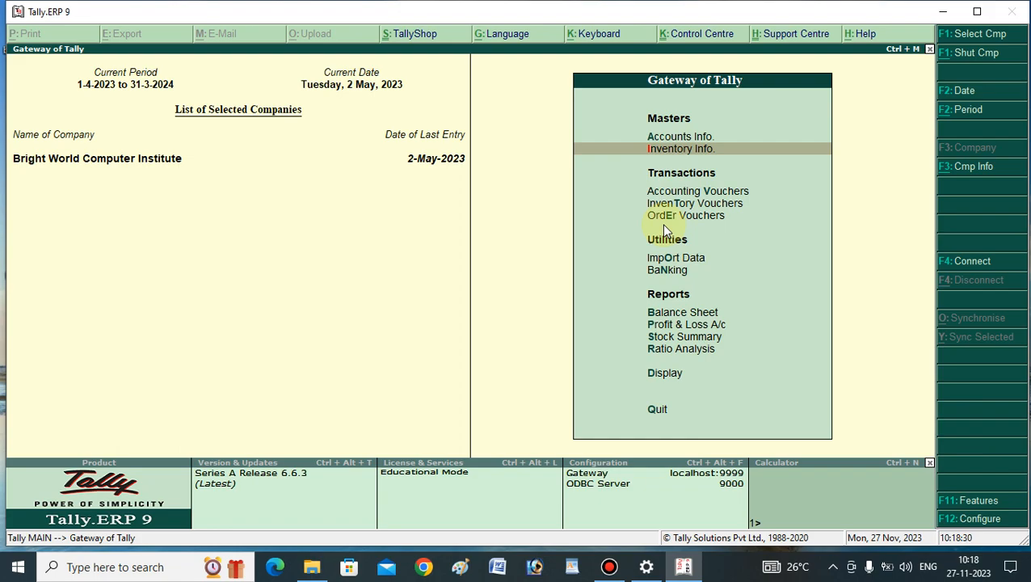
Step: Start a new purchase voucher in invoice format, leaving the supplier invoice number blank
left_click(704, 194)
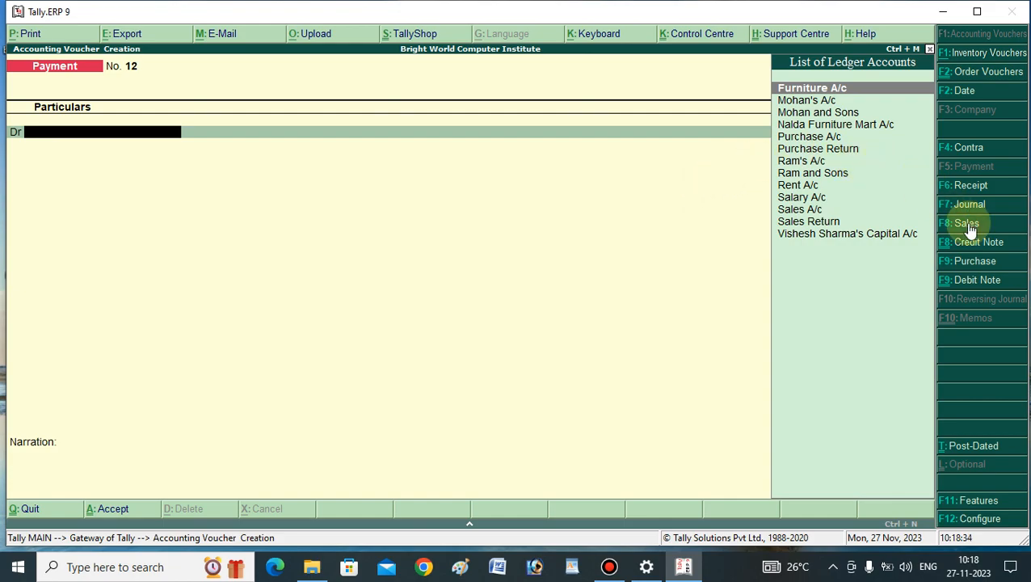
left_click(965, 266)
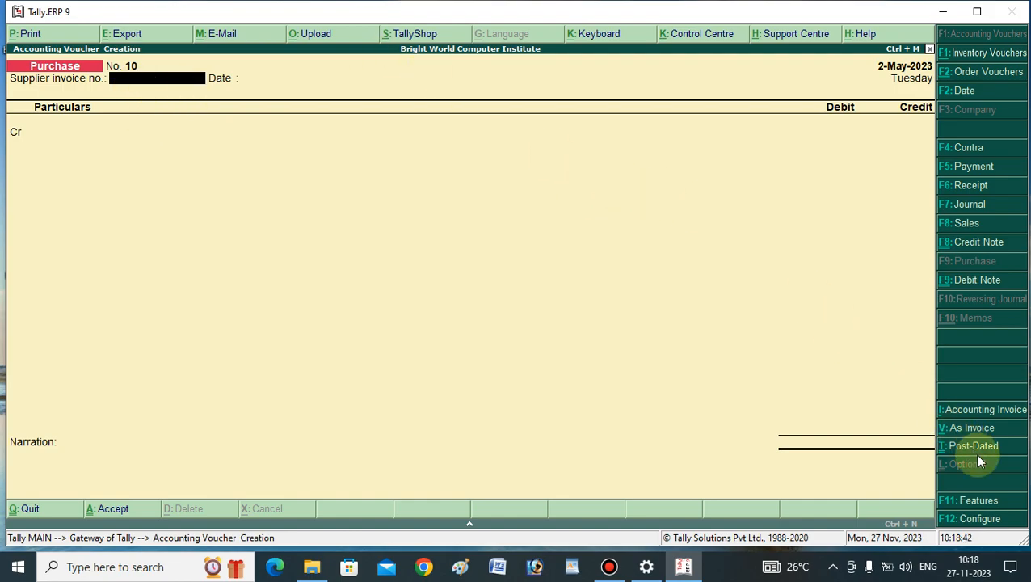
left_click(978, 432)
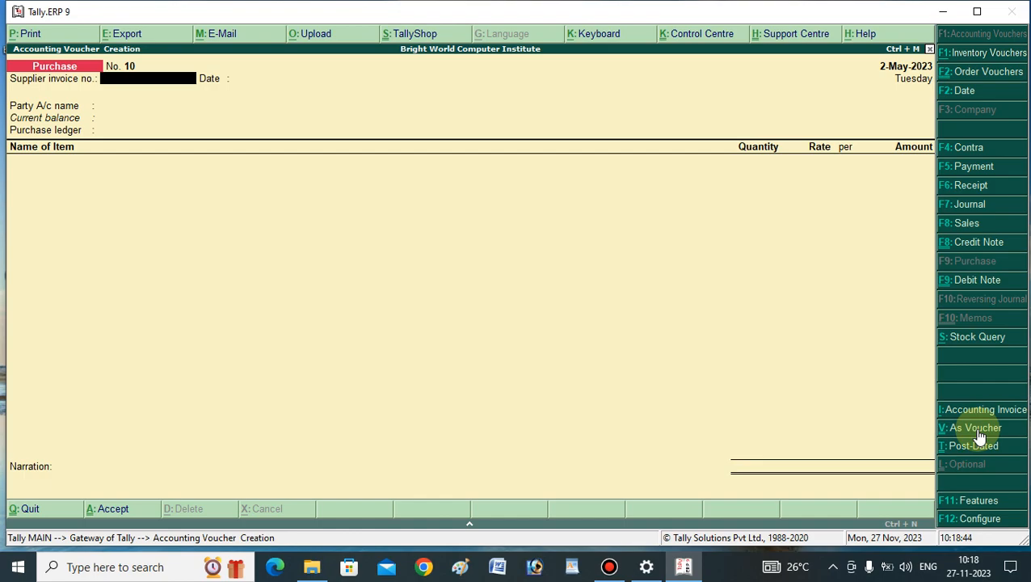
key("Return")
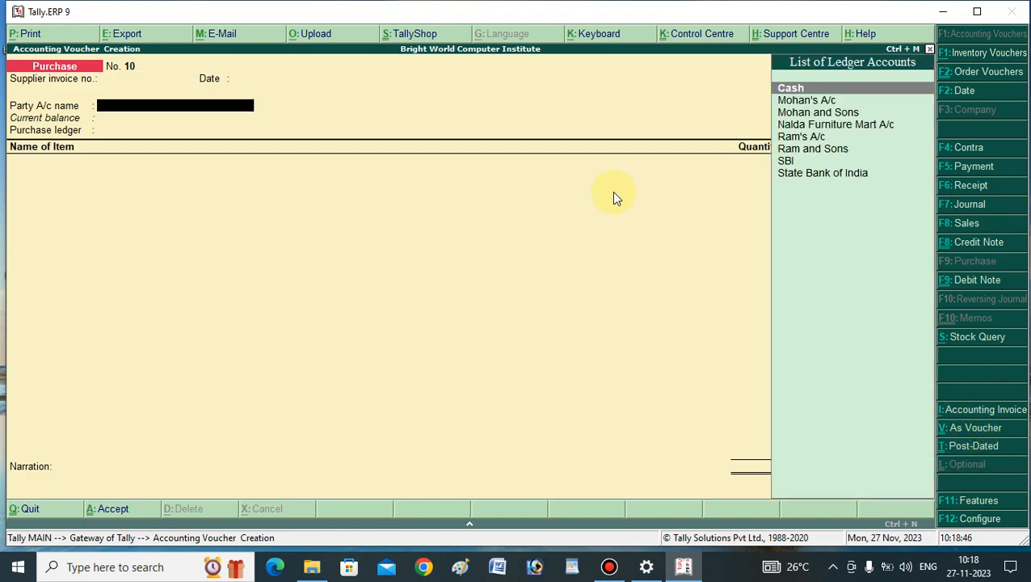
Step: Set the individual supplier's A/c ledger as the party, keep the default party details, and choose Purchase A/c as the purchase ledger
type("Ram")
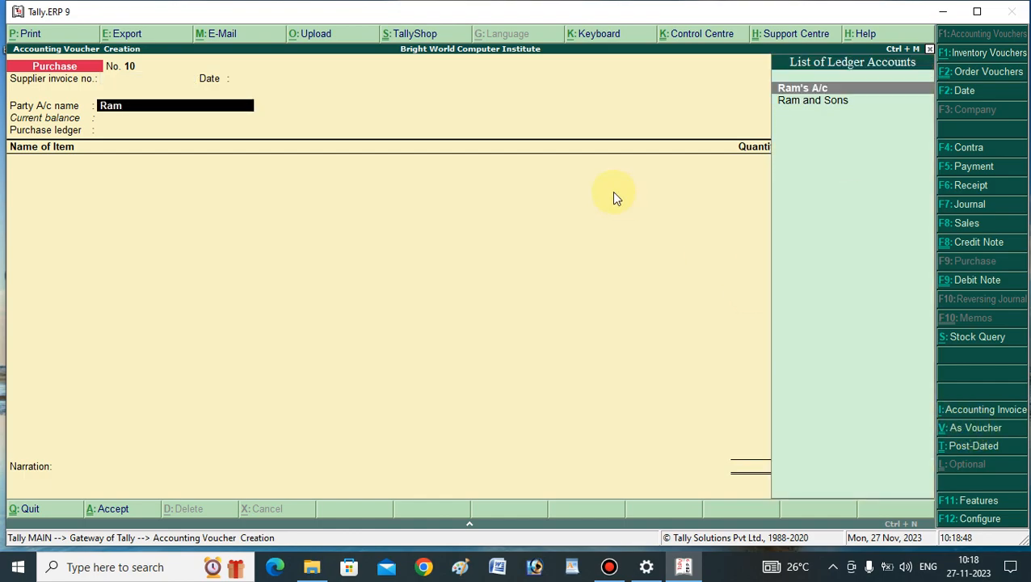
key("Return")
key("Return")
key("Return")
key("Return")
key("Return")
key("Return")
key("Return")
key("Return")
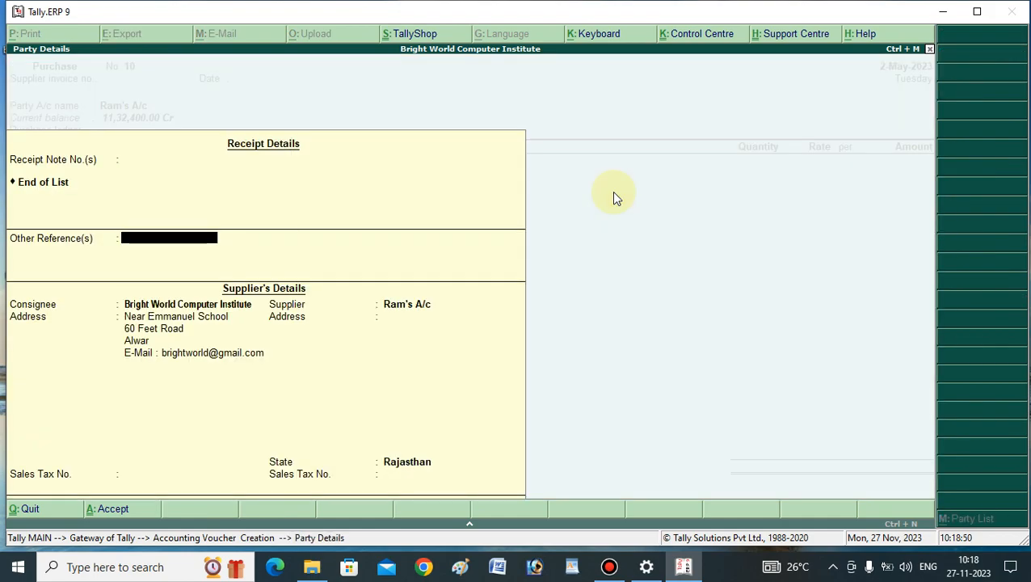
key("Return")
key("Return")
key("Return")
key("Return")
key("Return")
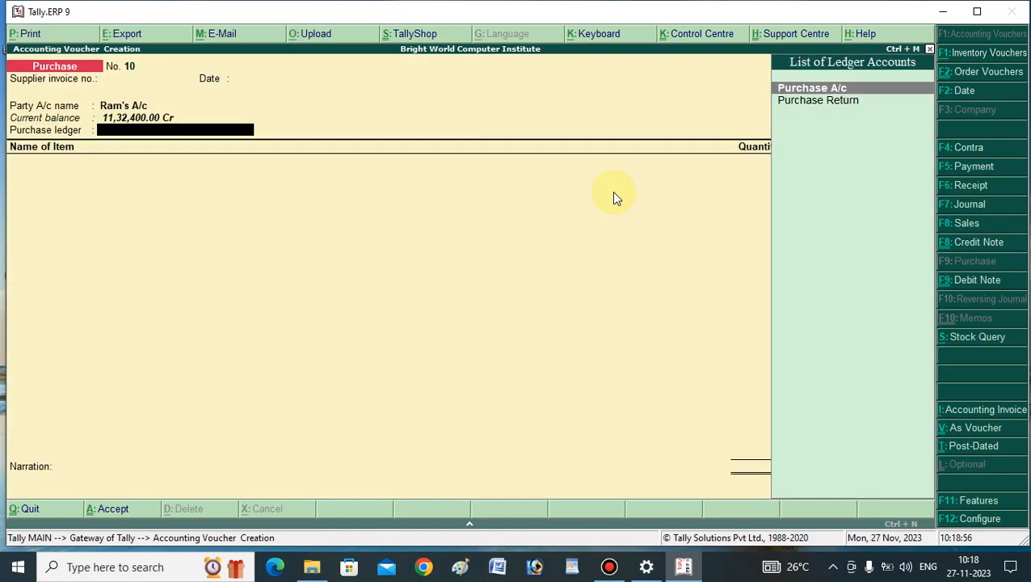
key("Return")
Step: Add the Keyboard item with tracking number Not Applicable and allocate it to Alwar Godown
type("K")
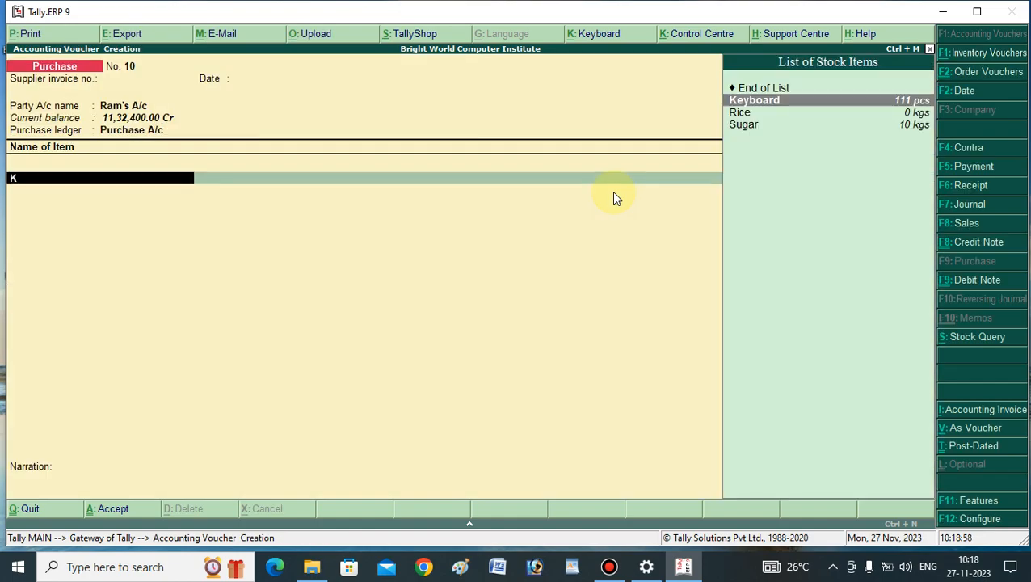
key("Return")
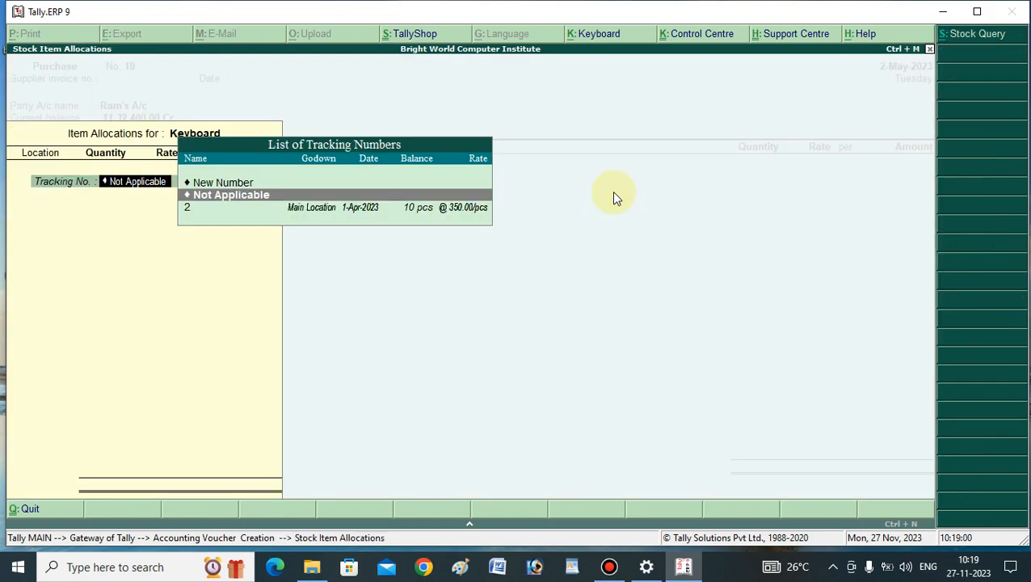
key("Return")
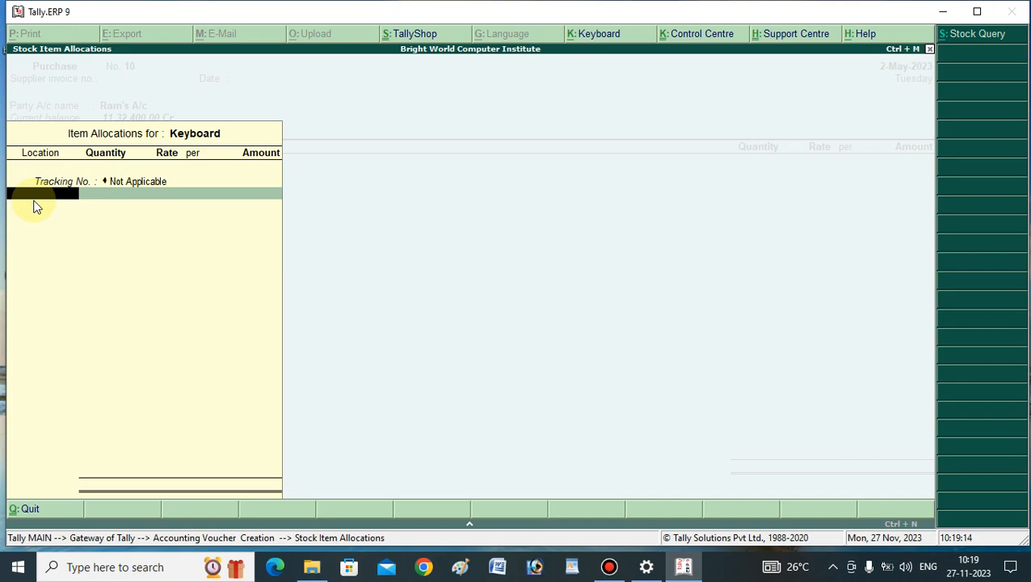
type("A")
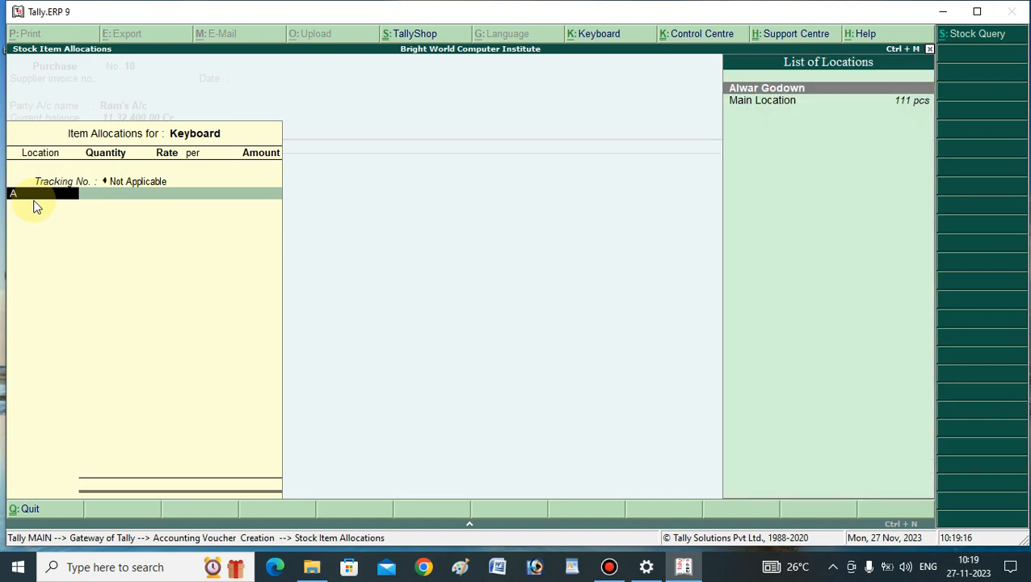
key("Return")
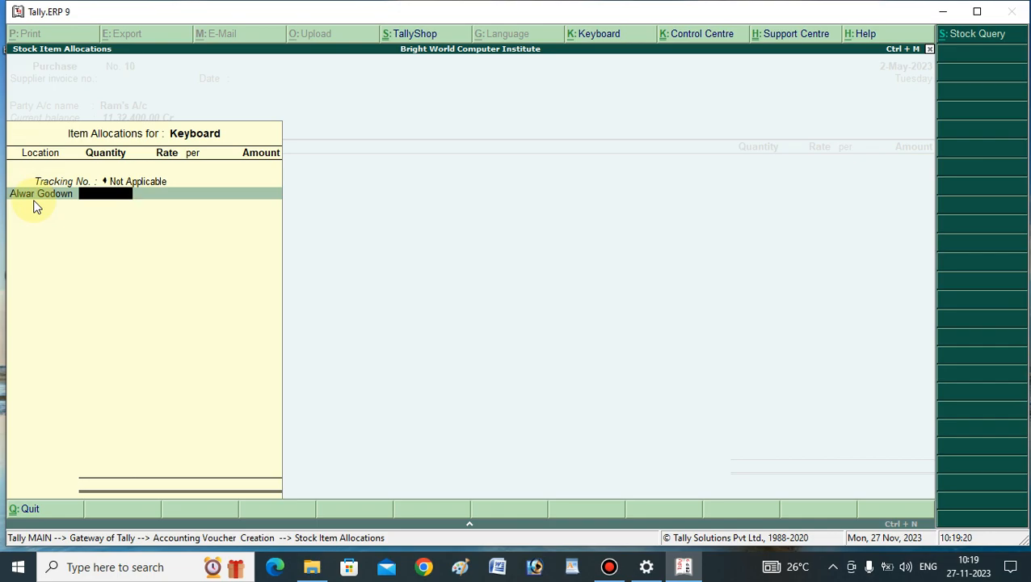
Step: Enter 200 pcs at a rate of 350 for Keyboard and finish its item allocation
type("200")
key("Return")
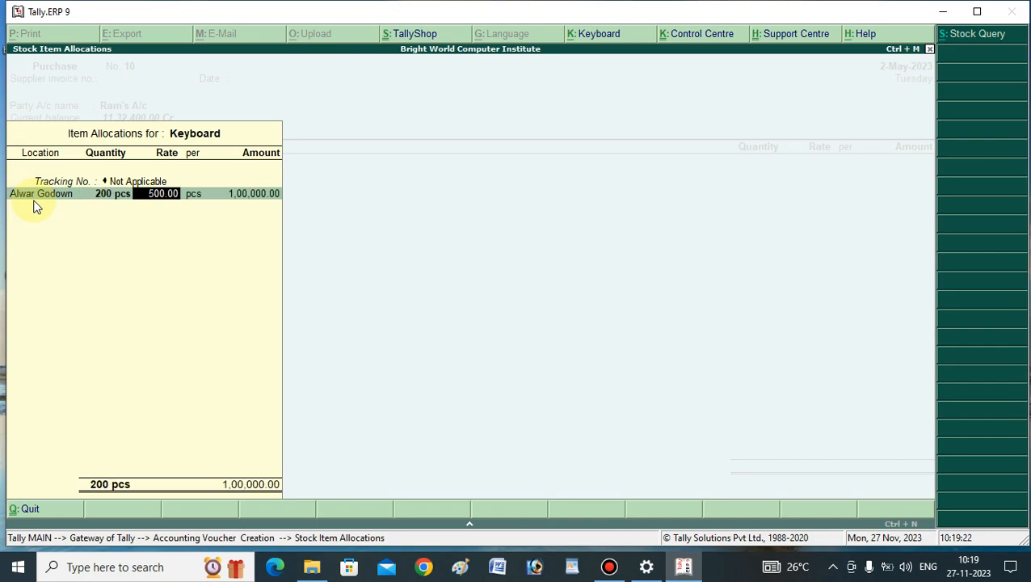
type("350")
key("Return")
key("Return")
key("Return")
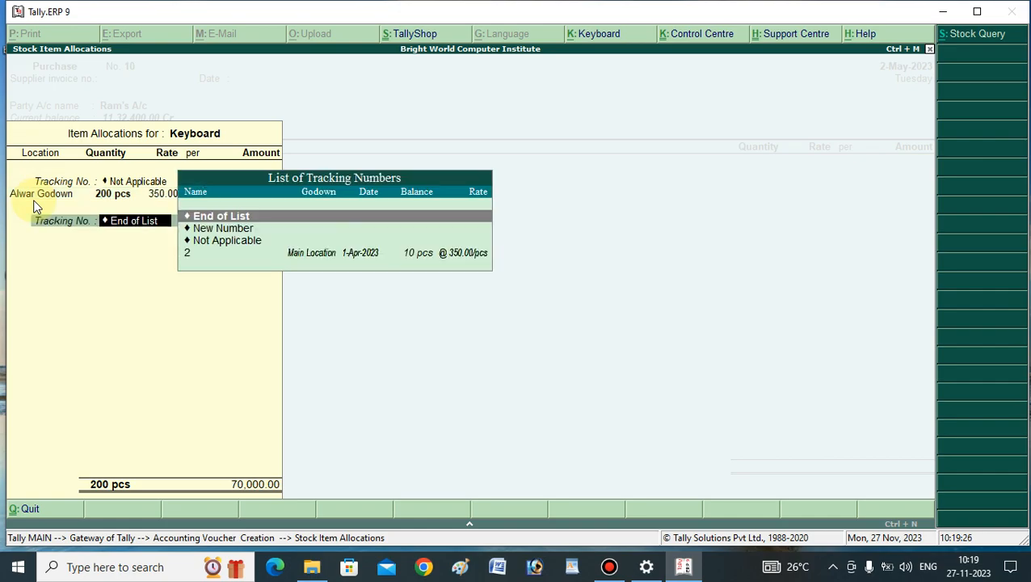
key("Return")
key("Return")
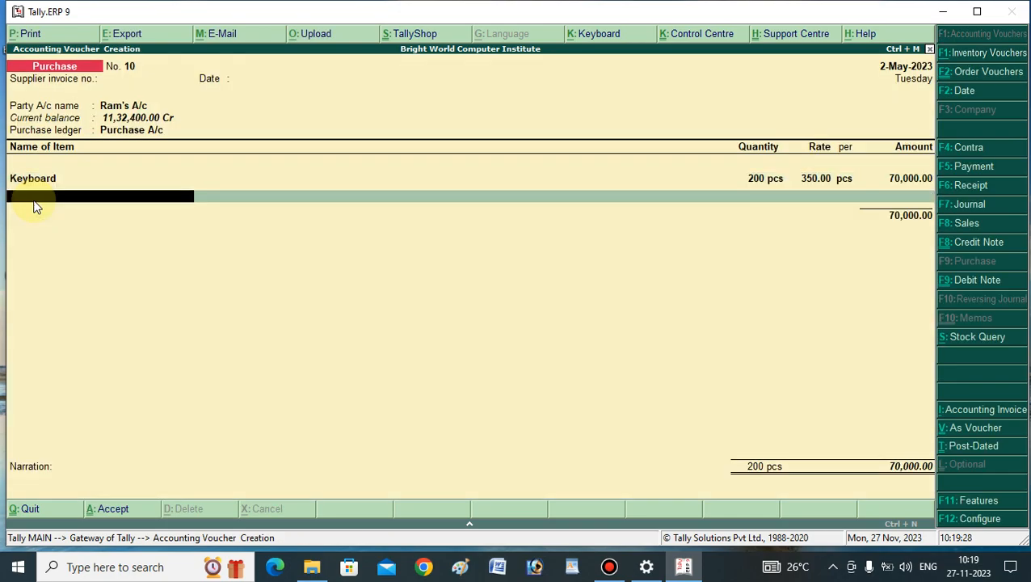
Step: Add the Mouse item with tracking number Not Applicable and allocate it to Alwar Godown
type("Mo")
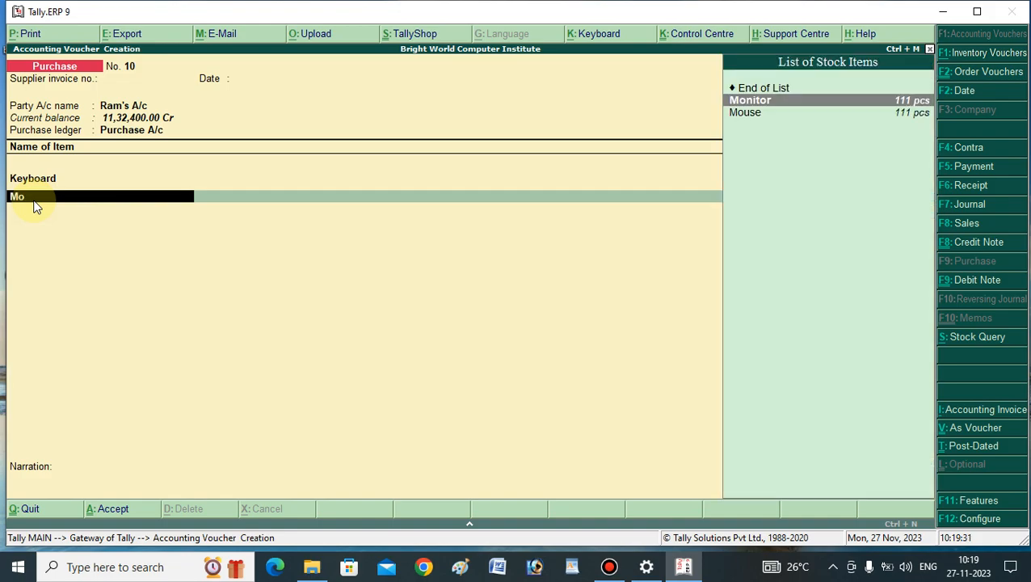
key("Down")
key("Return")
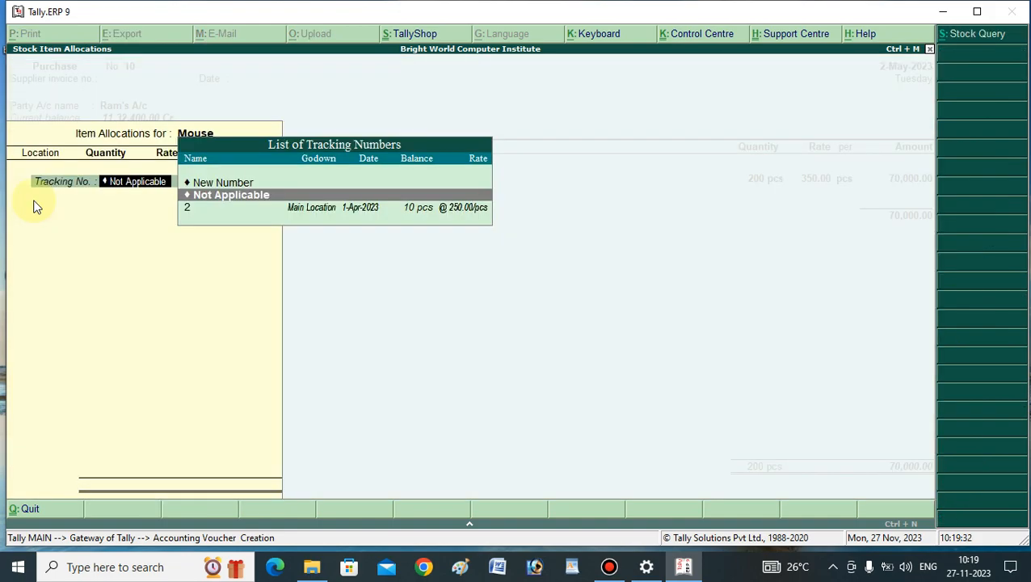
key("Return")
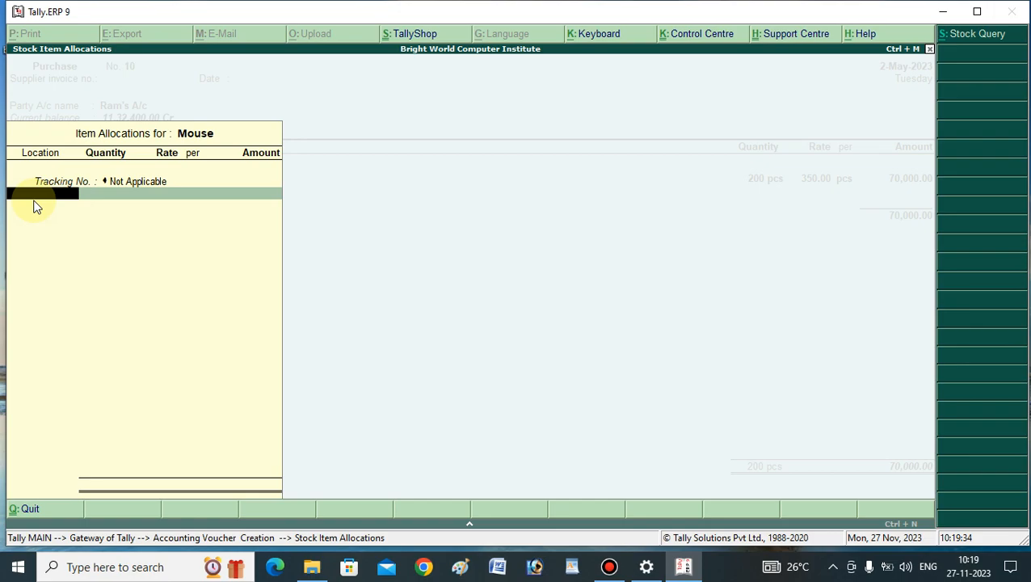
type("Al")
key("Return")
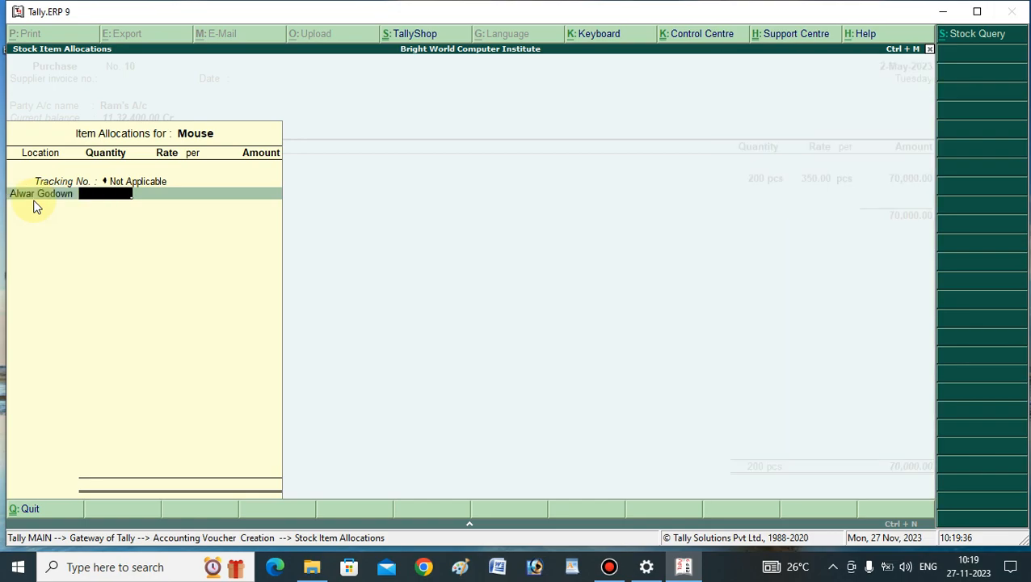
Step: Enter 200 pcs for Mouse, keep the rate of 250, and finish its item allocation
type("200")
key("Return")
key("Return")
key("BackSpace")
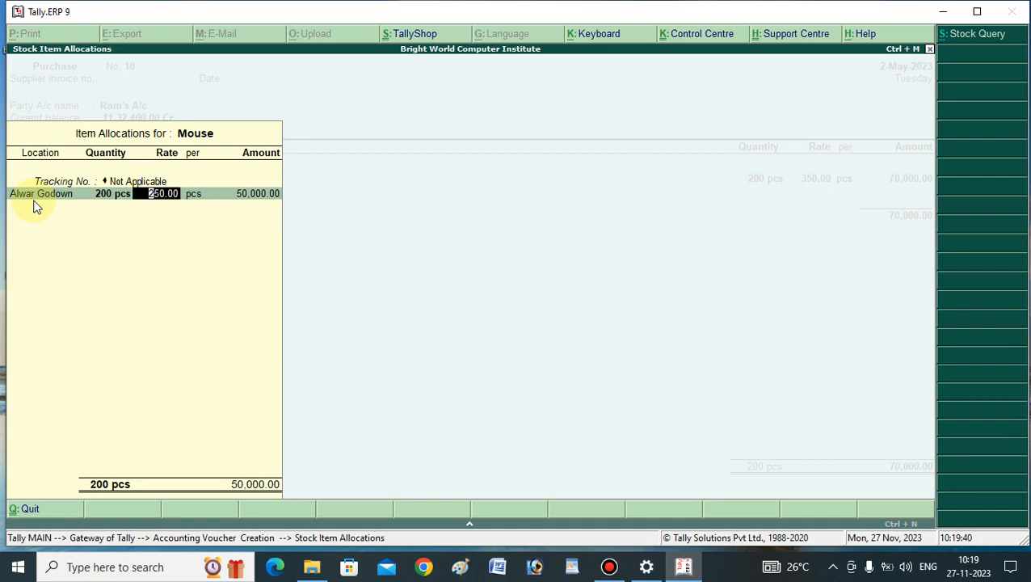
key("Return")
key("Return")
key("Return")
key("Return")
key("Return")
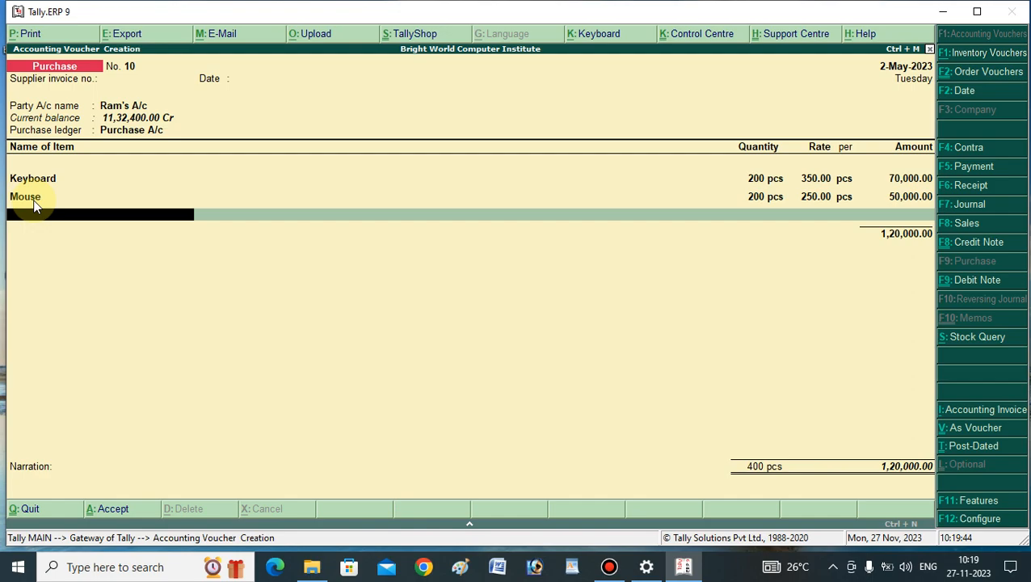
Step: Add the Monitor item with tracking number Not Applicable and allocate it to Alwar Godown
type("Mo")
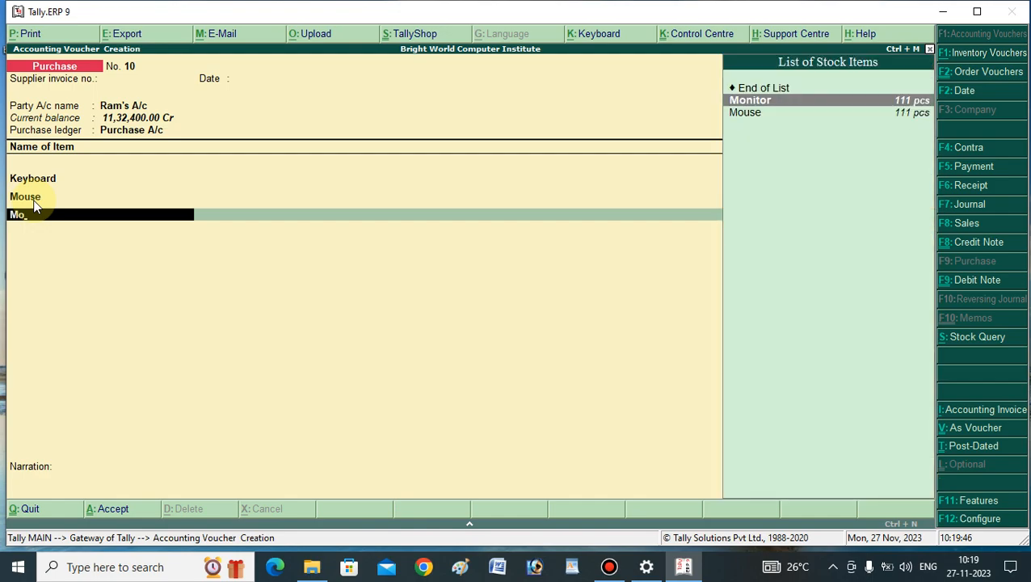
key("Return")
key("Return")
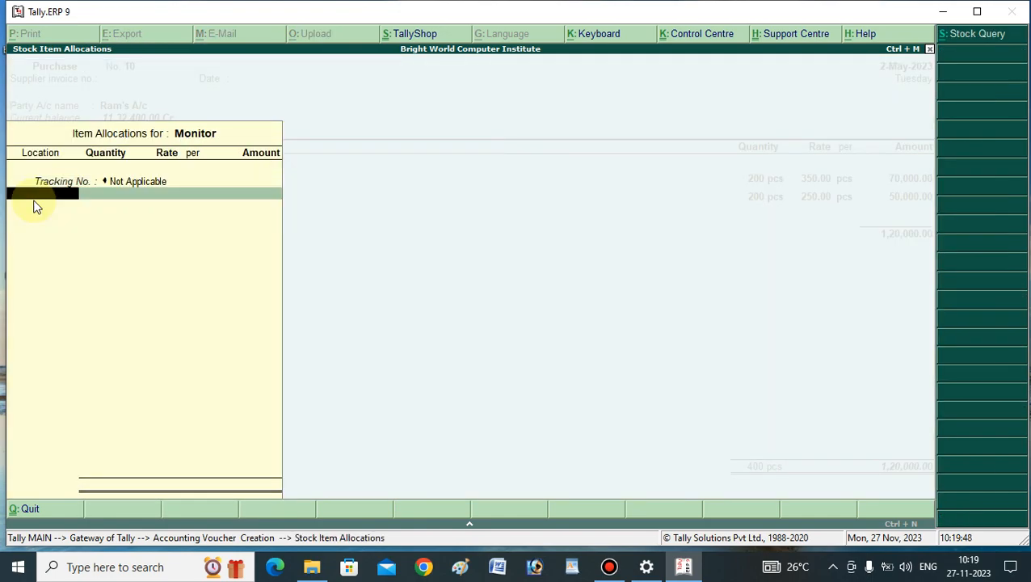
type("Al")
key("Return")
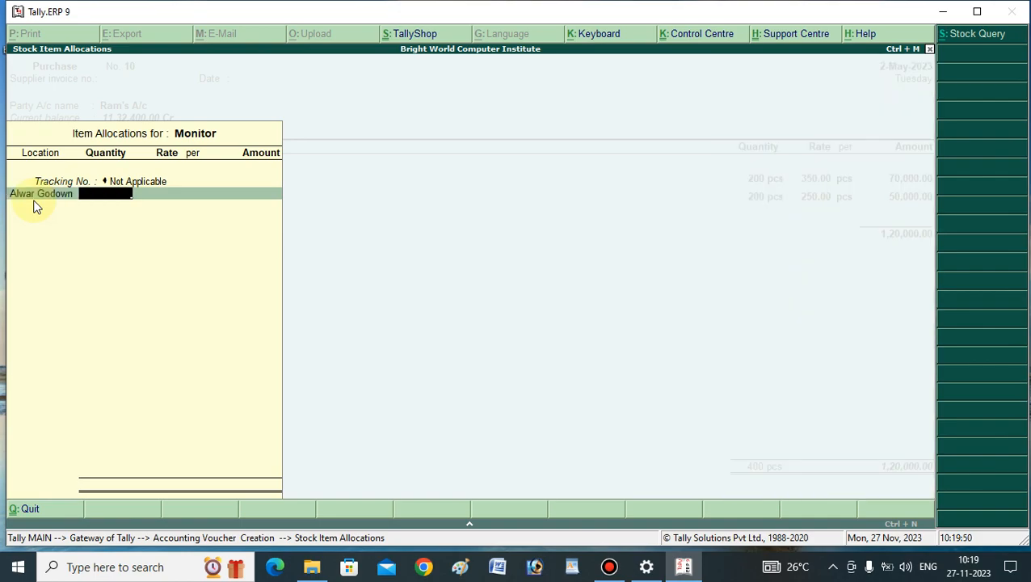
Step: Enter a quantity of 200 pcs for Monitor at a rate of 5,000 and go back into its allocation
type("200")
key("Return")
key("Return")
key("Return")
key("BackSpace")
key("BackSpace")
key("BackSpace")
key("BackSpace")
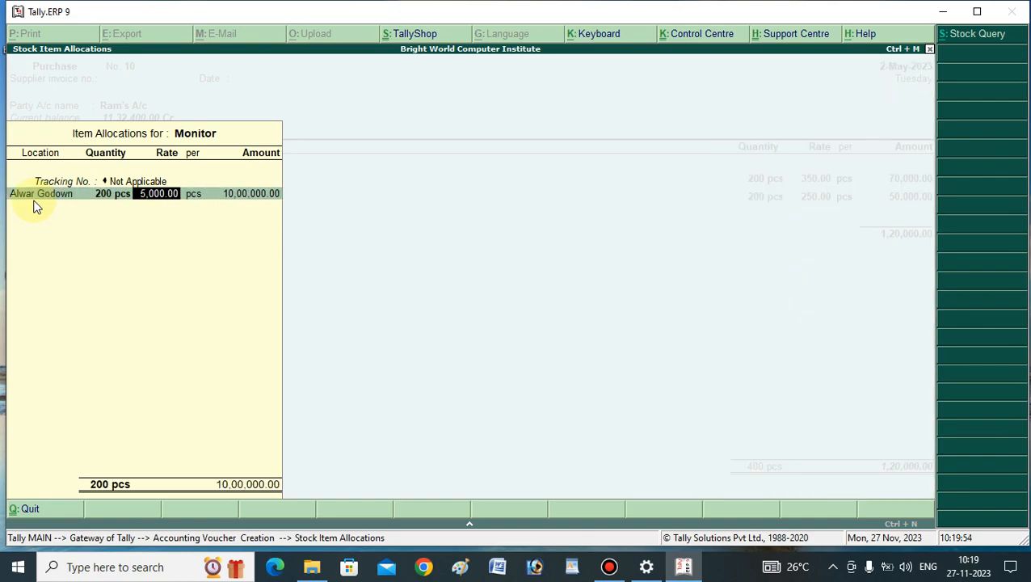
key("Return")
Step: Set the Monitor allocation to 100 pcs at a rate of 5,500 and finish it
type("100")
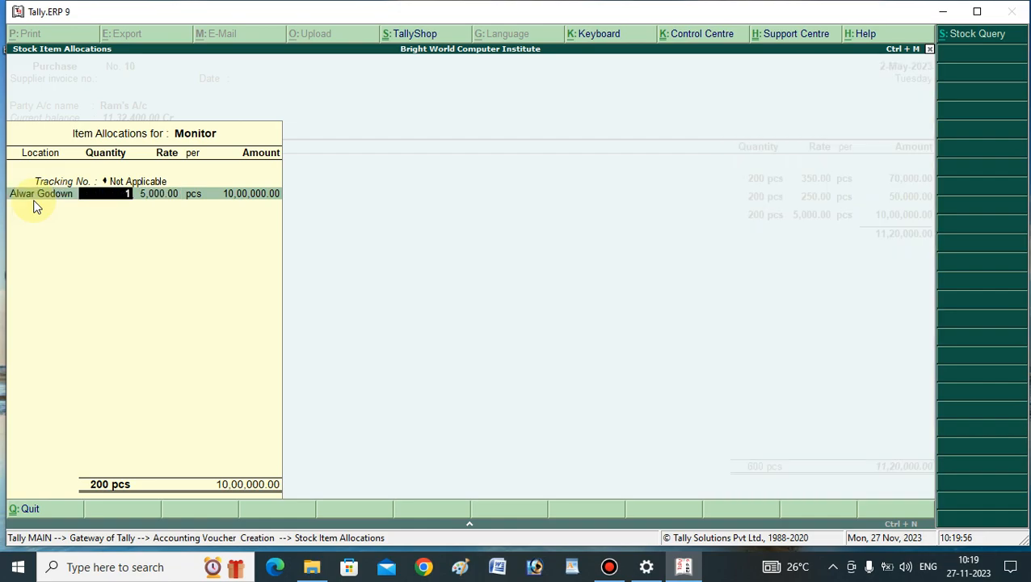
key("Return")
type("5500")
key("Return")
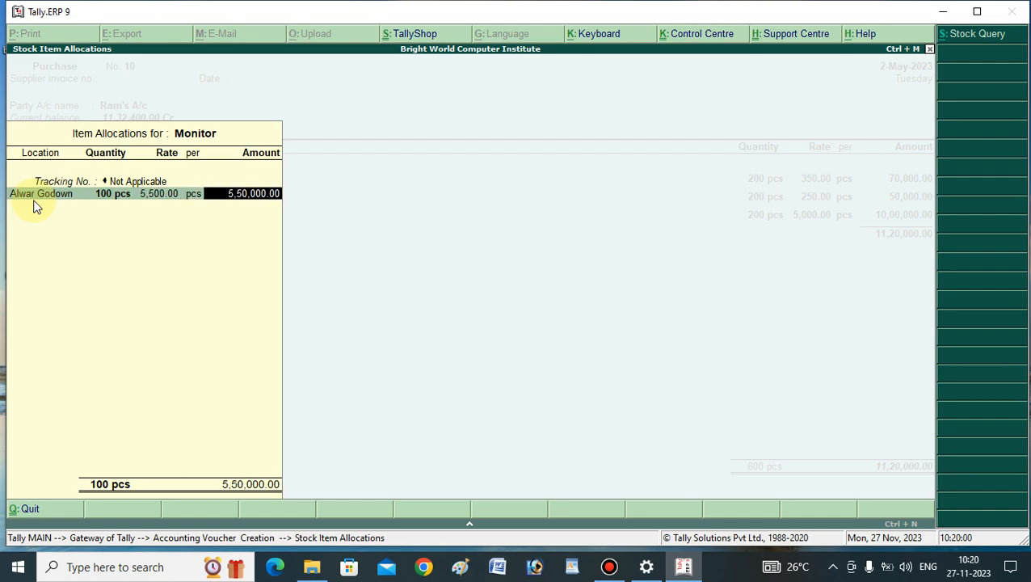
key("Return")
key("Return")
key("Return")
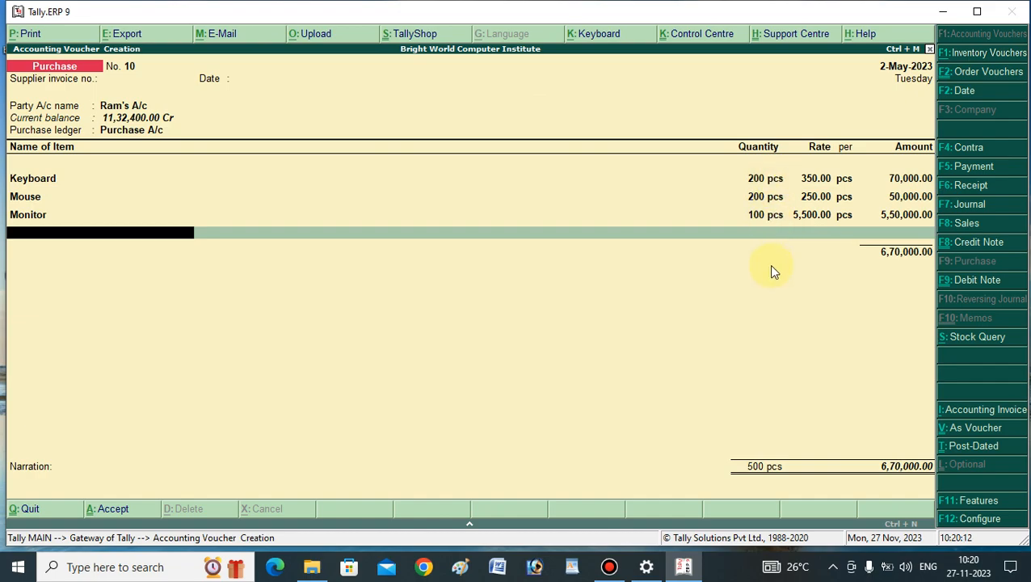
Step: End the item list, leave the narration blank, and accept the purchase voucher
key("Return")
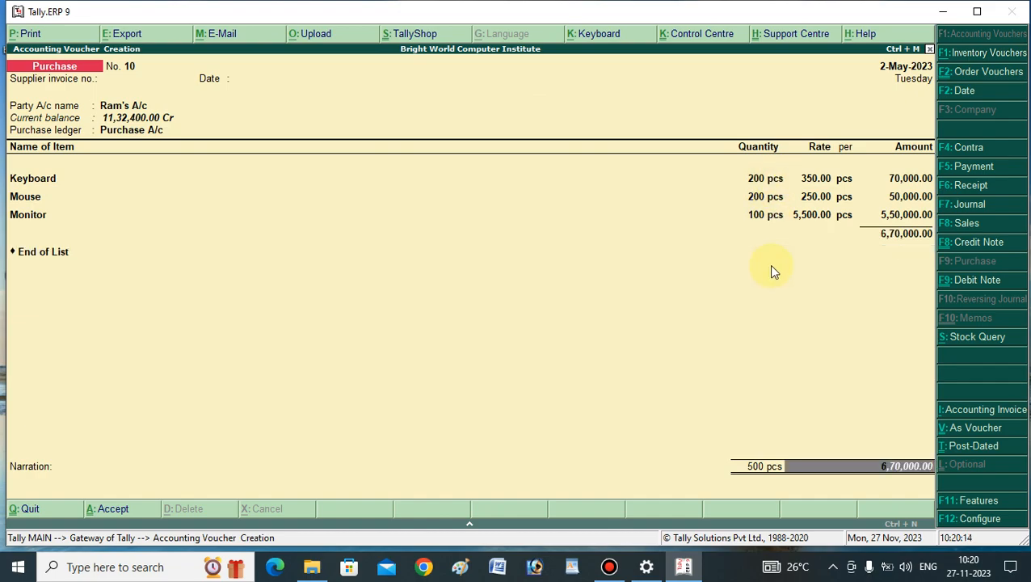
key("Return")
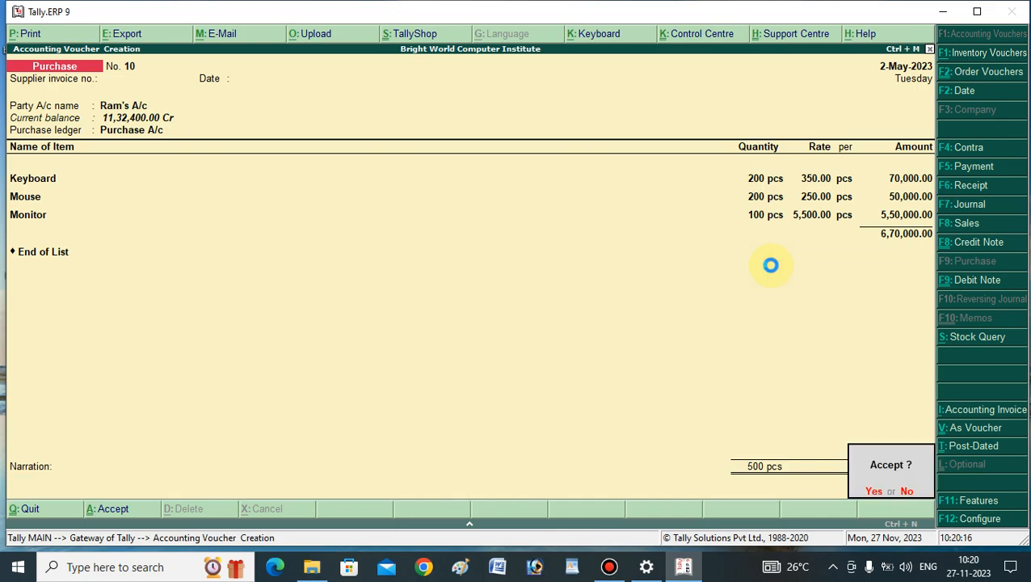
key("Return")
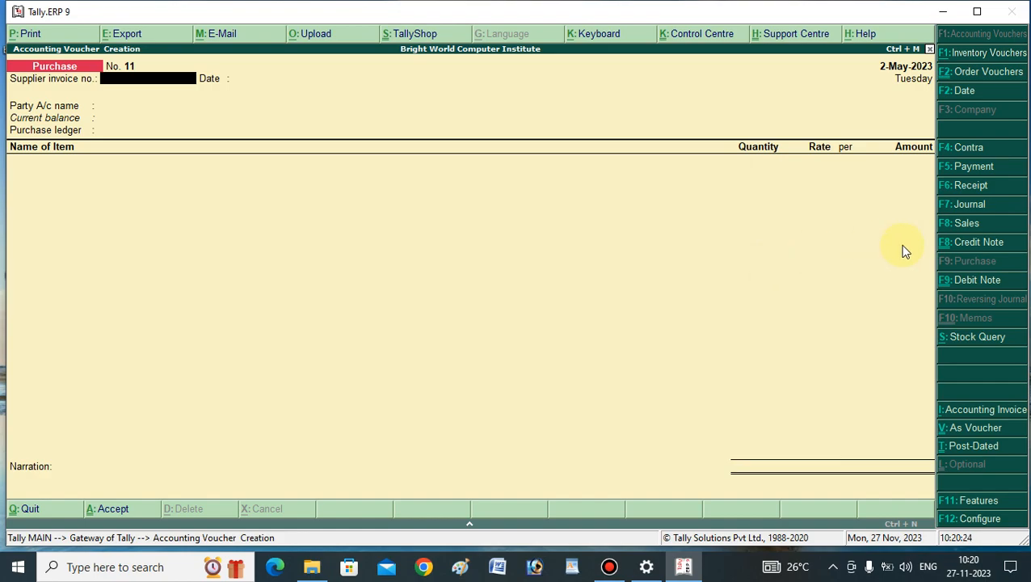
Step: Start a sales voucher without a reference number and set the individual customer's A/c ledger as the party
left_click(963, 229)
key("Return")
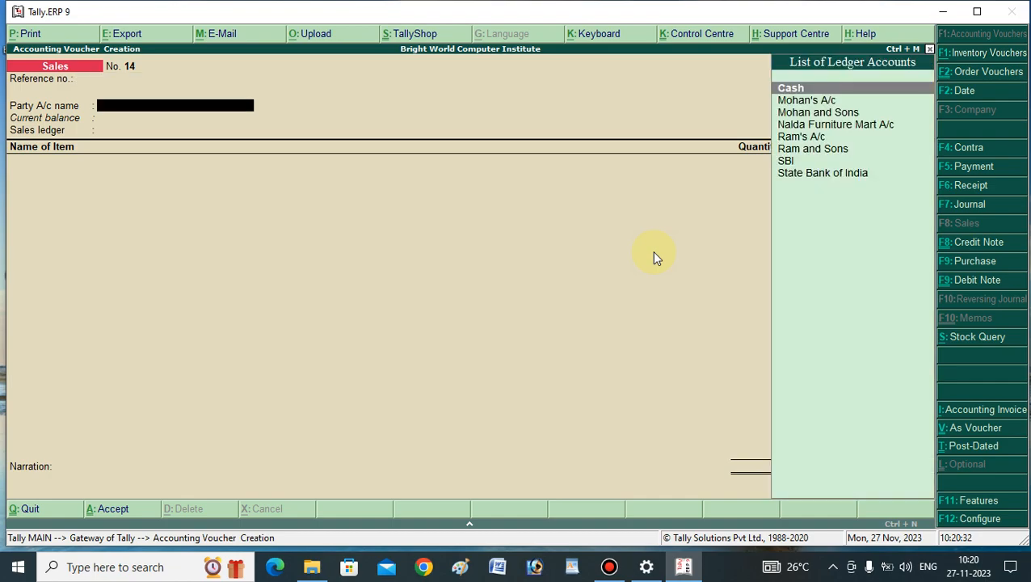
type("Mo")
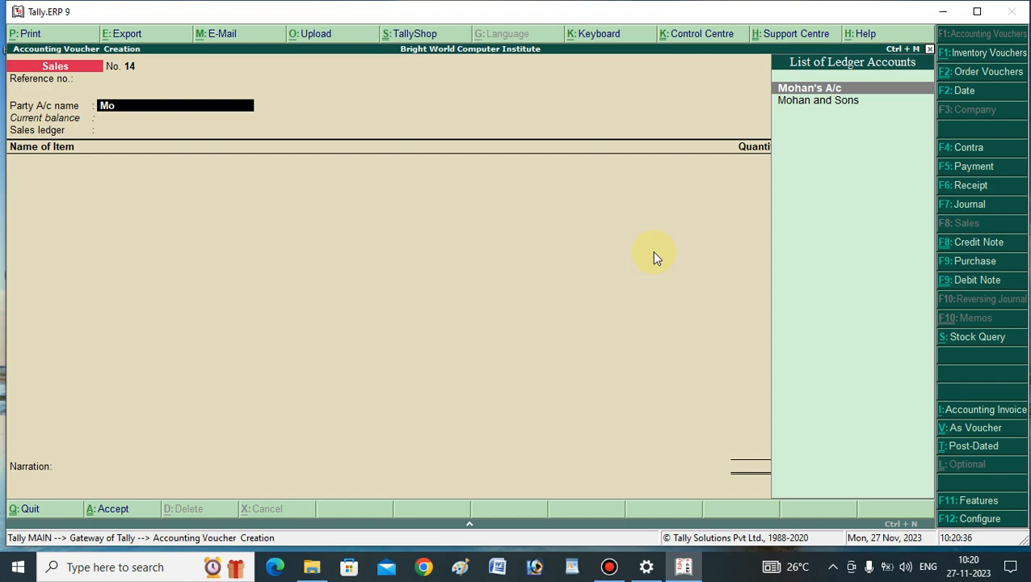
key("Return")
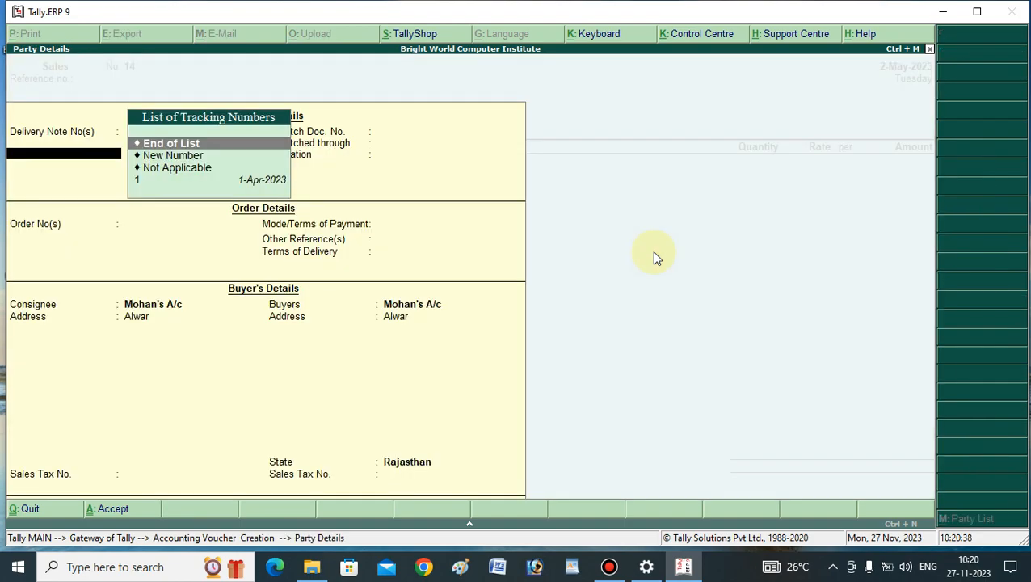
Step: Pass through the despatch, order and buyer's details without adding entries, and set Sales A/c as the sales ledger
key("Return")
key("Return")
key("Return")
key("Return")
key("Return")
key("Return")
key("Return")
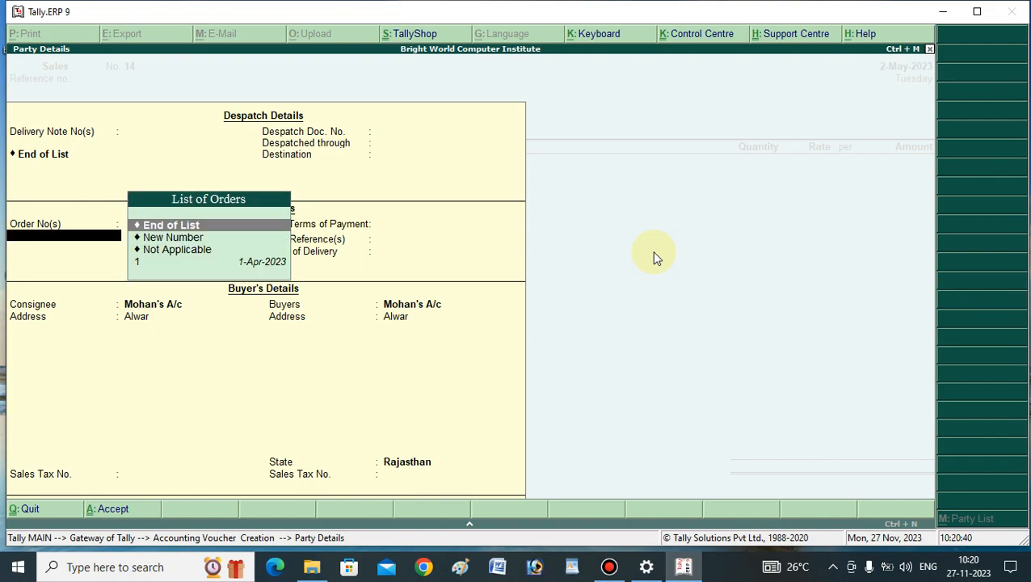
key("Return")
key("Return")
key("Return")
key("Return")
key("Return")
key("Return")
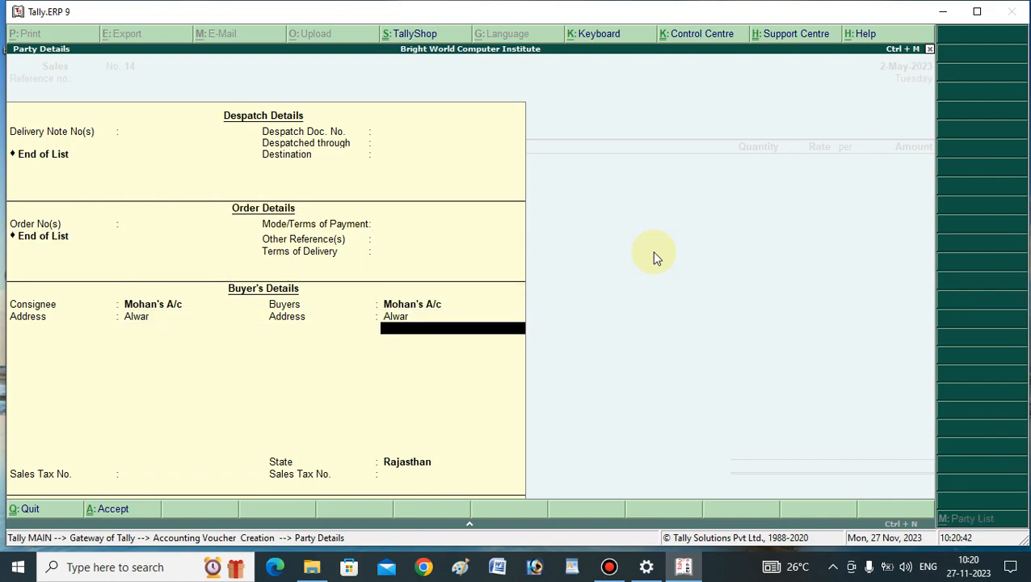
key("Return")
key("Return")
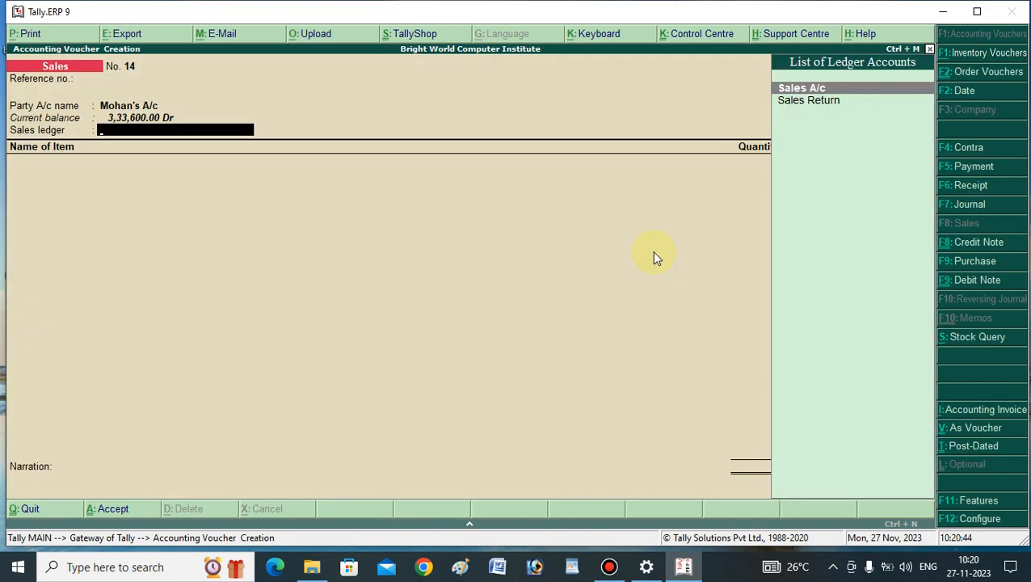
key("Return")
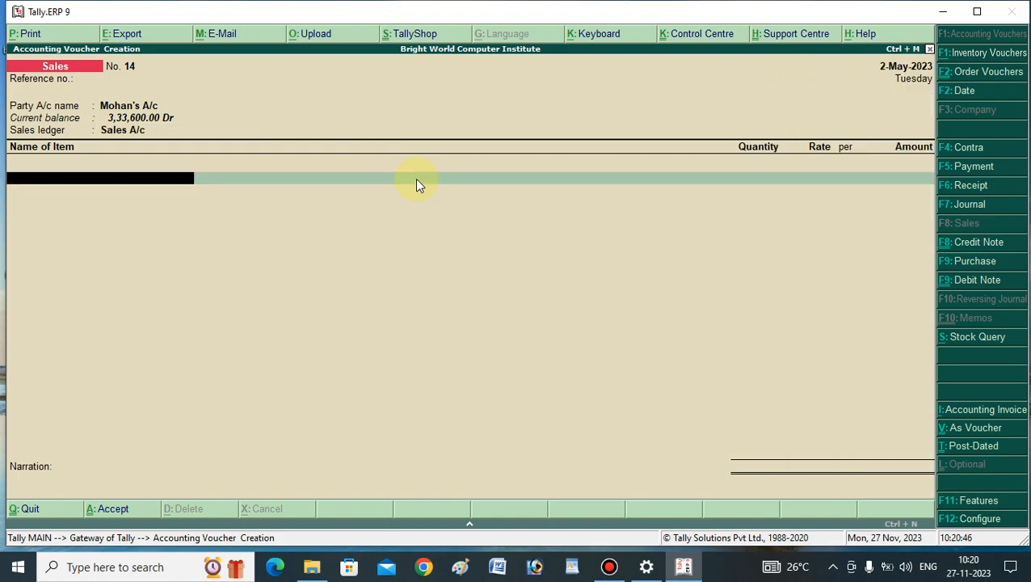
Step: Add Keyboard as the first item, allocated to Alwar Godown with tracking and order numbers Not Applicable
type("K")
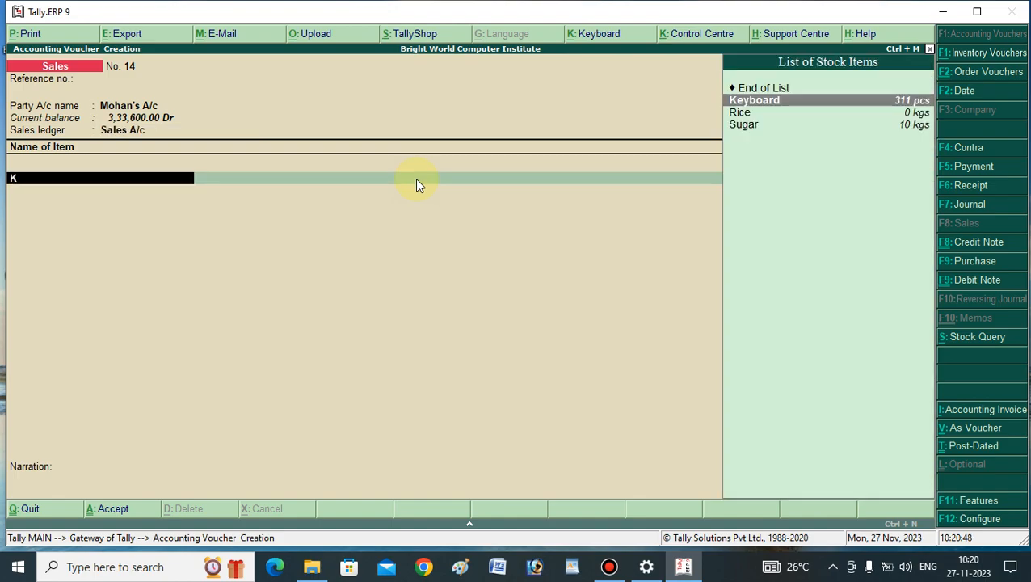
key("Return")
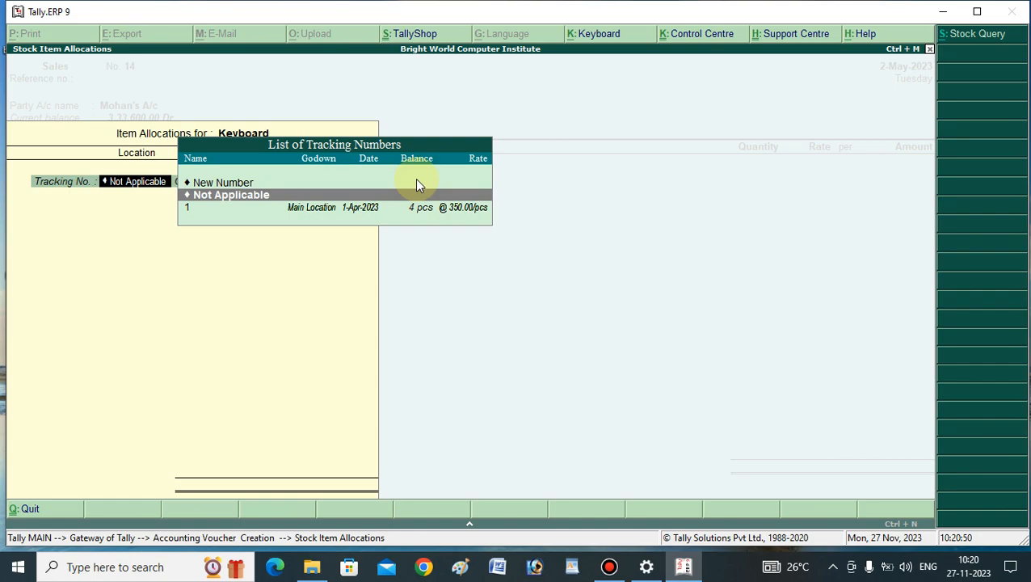
key("Return")
key("Return")
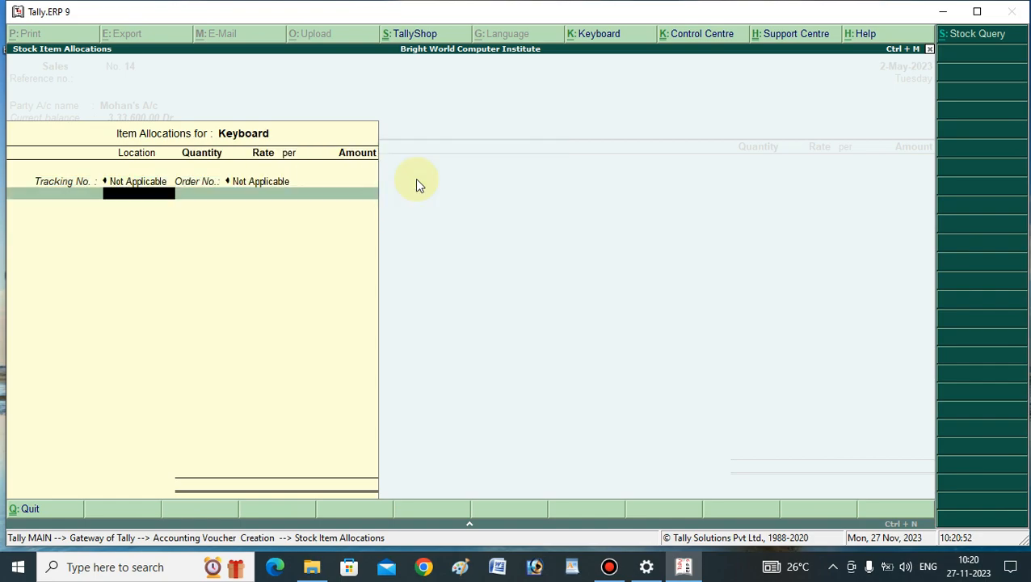
type("A")
key("Return")
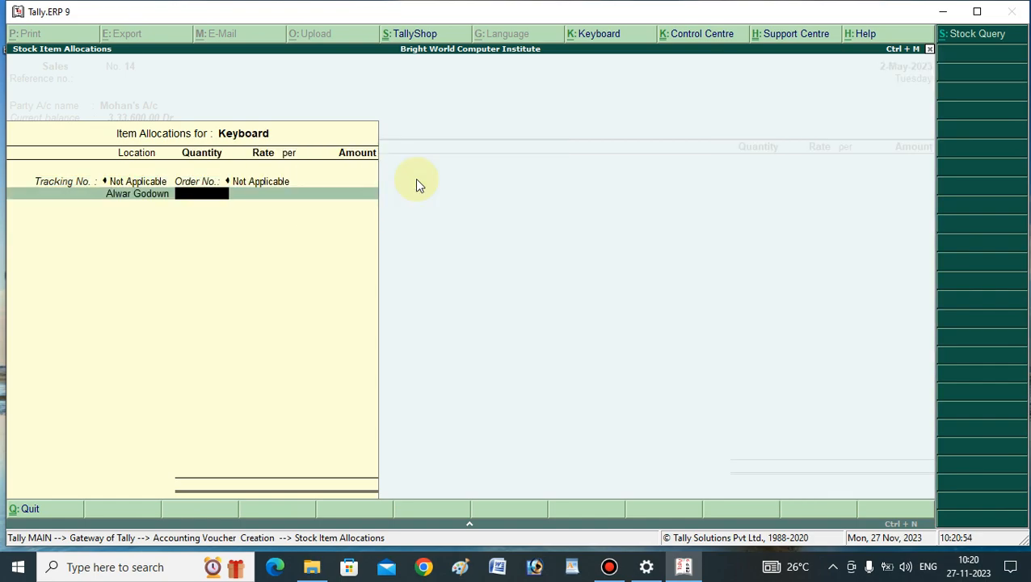
Step: Set the Keyboard allocation to 23 pcs at a rate of 600 and finish it
type("23")
key("Return")
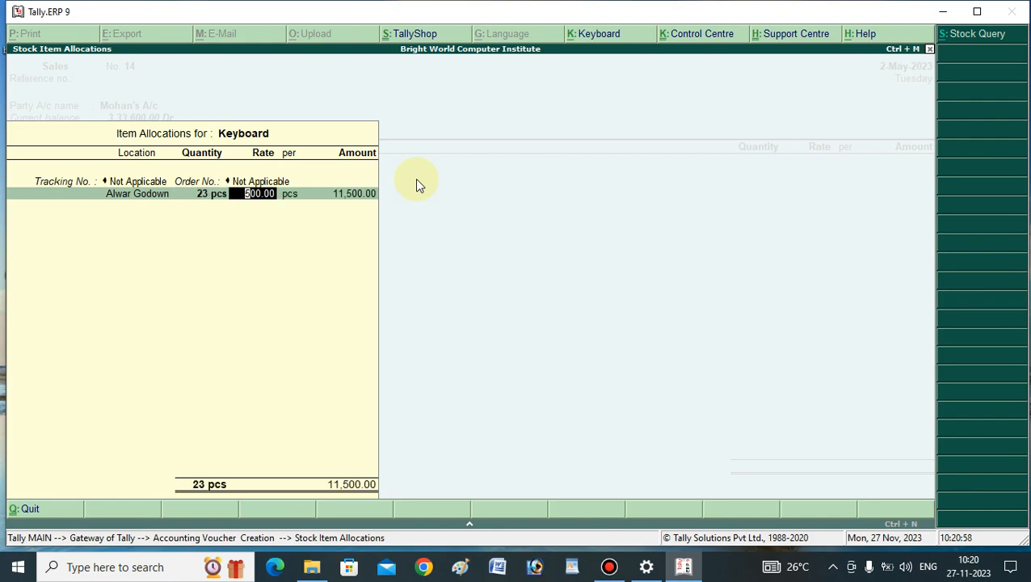
type("600")
key("Return")
key("Return")
key("Return")
key("Return")
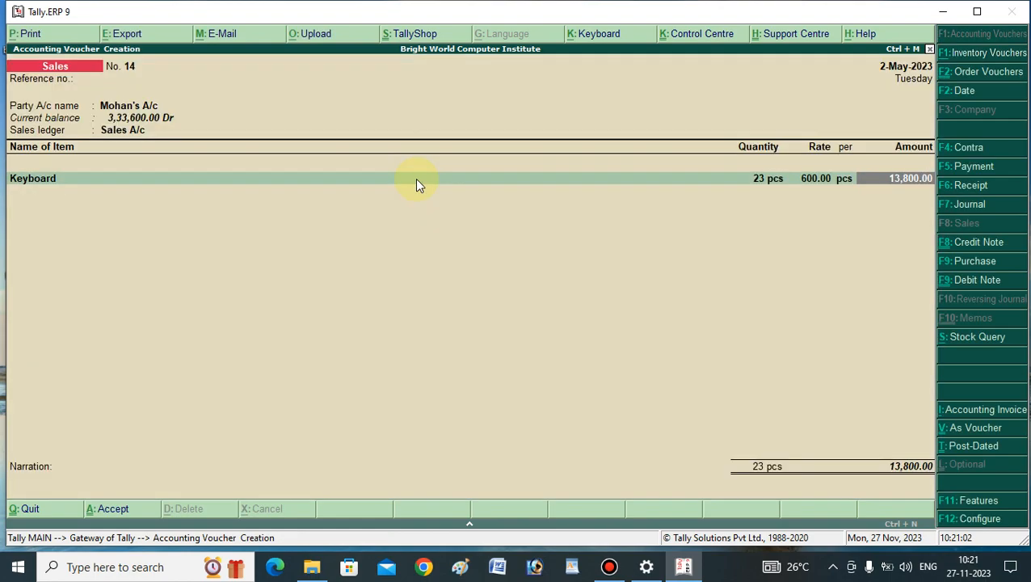
key("Return")
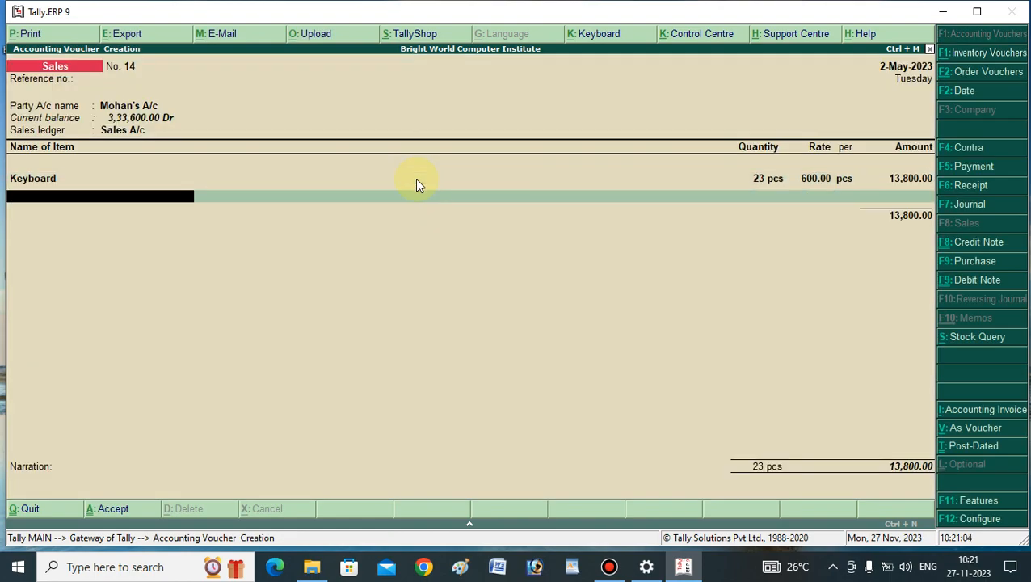
Step: Add Mouse as the second item, allocated to Alwar Godown with tracking and order numbers Not Applicable
type("Mo")
key("Down")
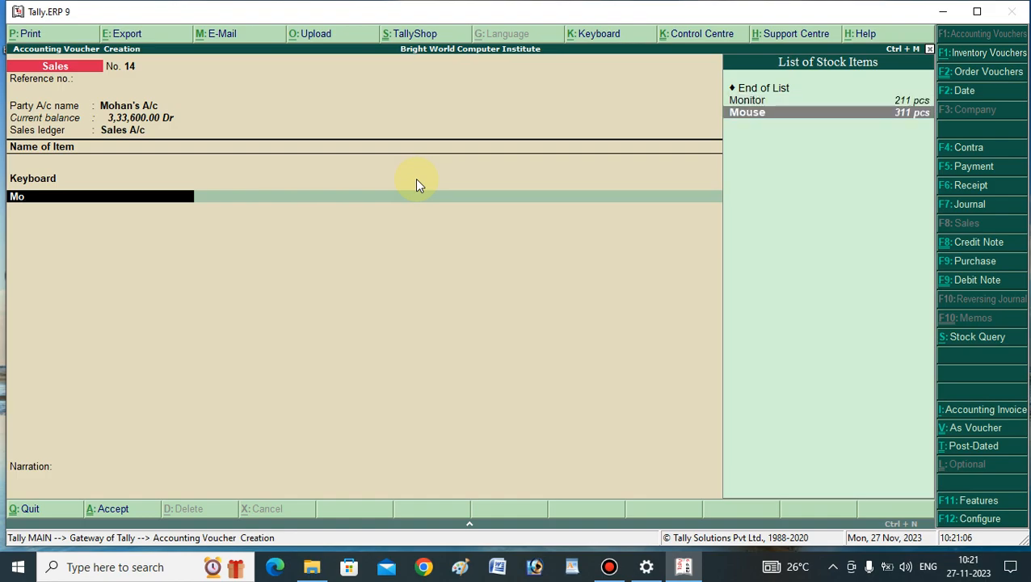
key("Return")
key("Return")
key("Return")
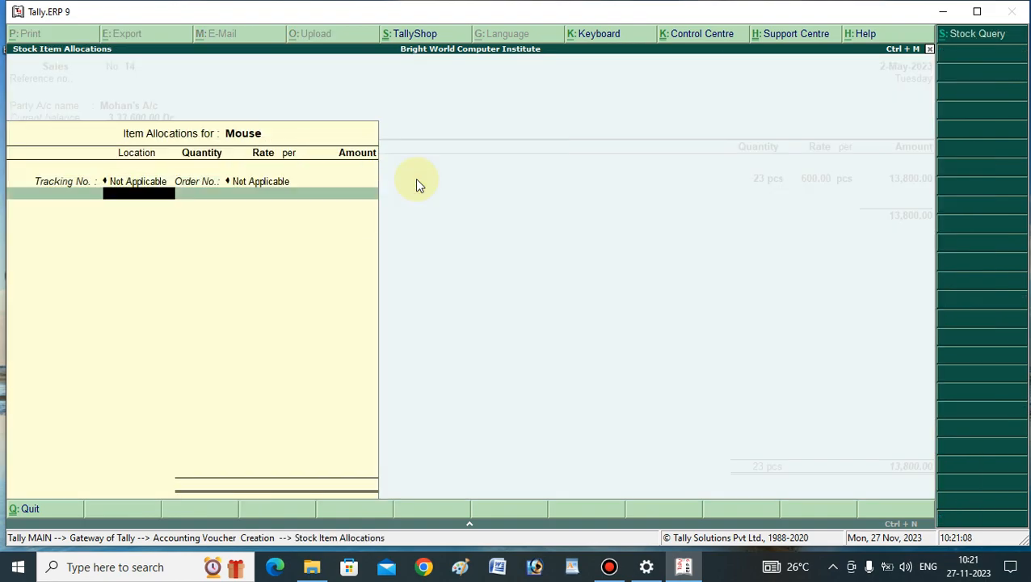
type("A")
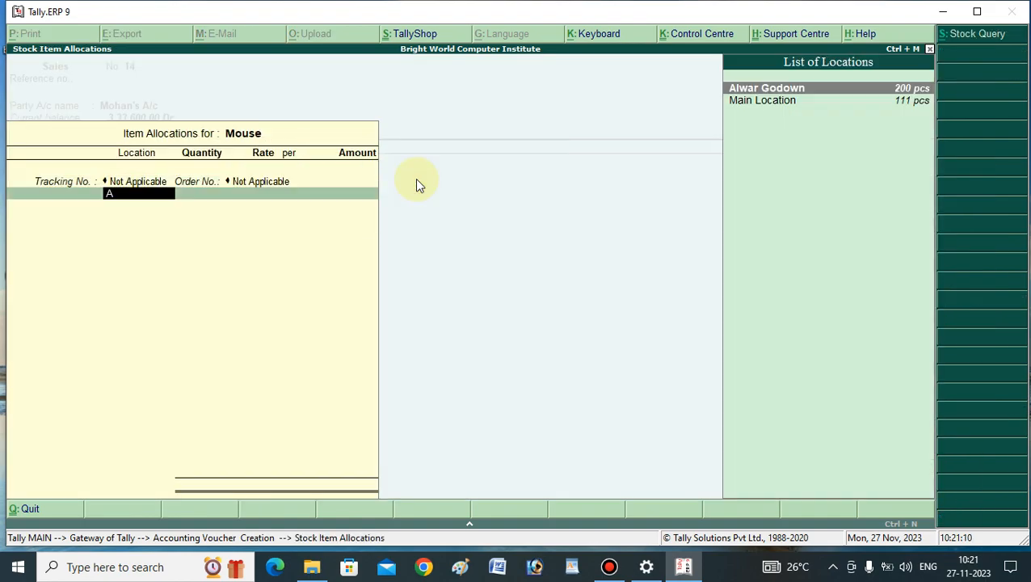
key("Return")
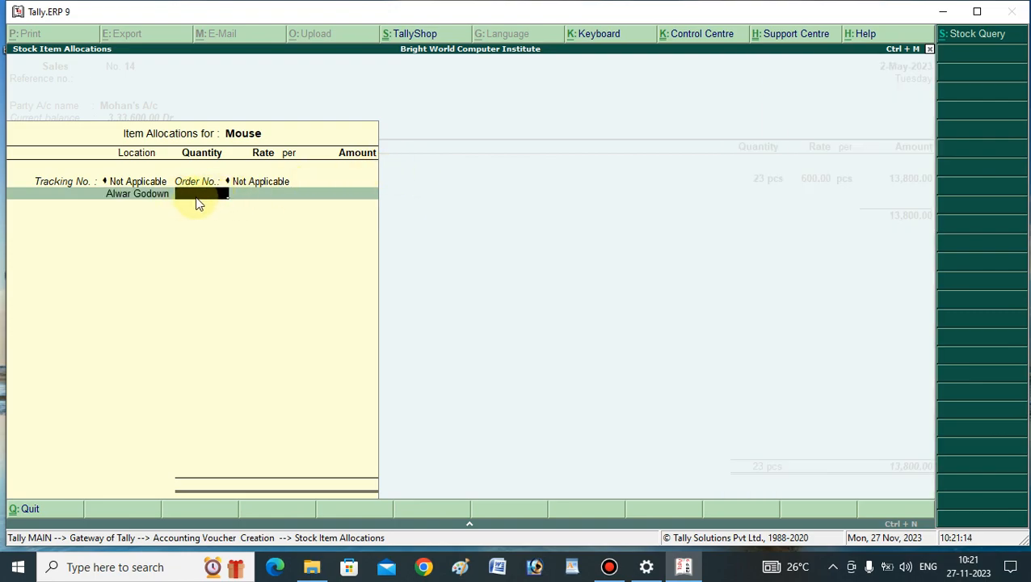
Step: Try a quantity of 300 pcs for Mouse from Alwar Godown and go back to the quantity
type("300")
key("Return")
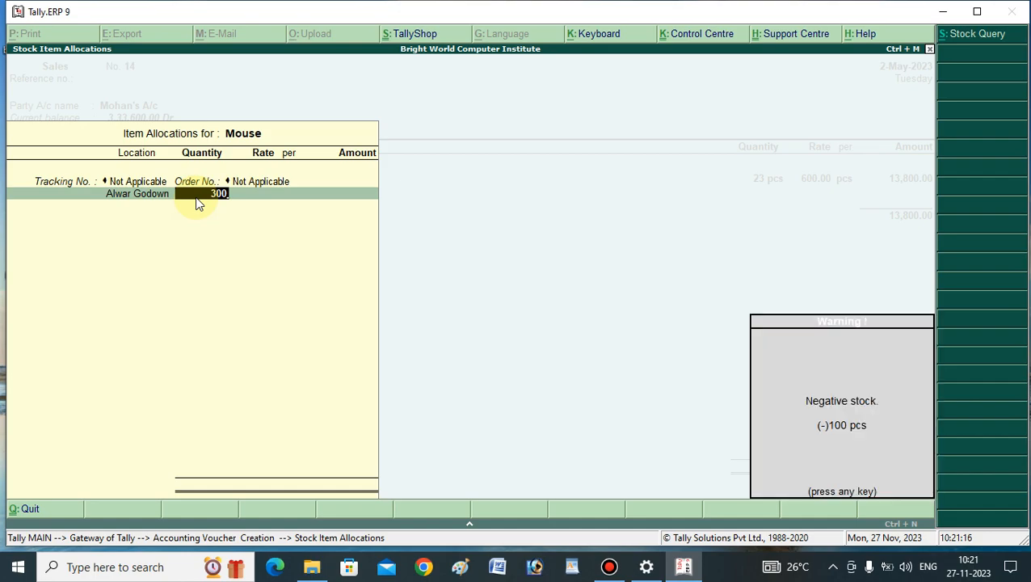
key("Return")
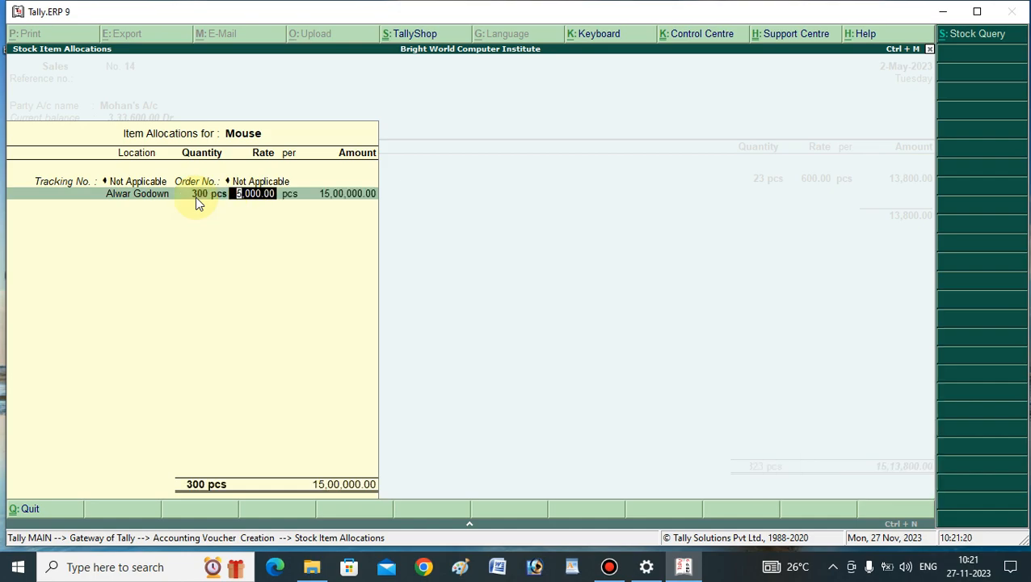
key("BackSpace")
key("BackSpace")
key("Return")
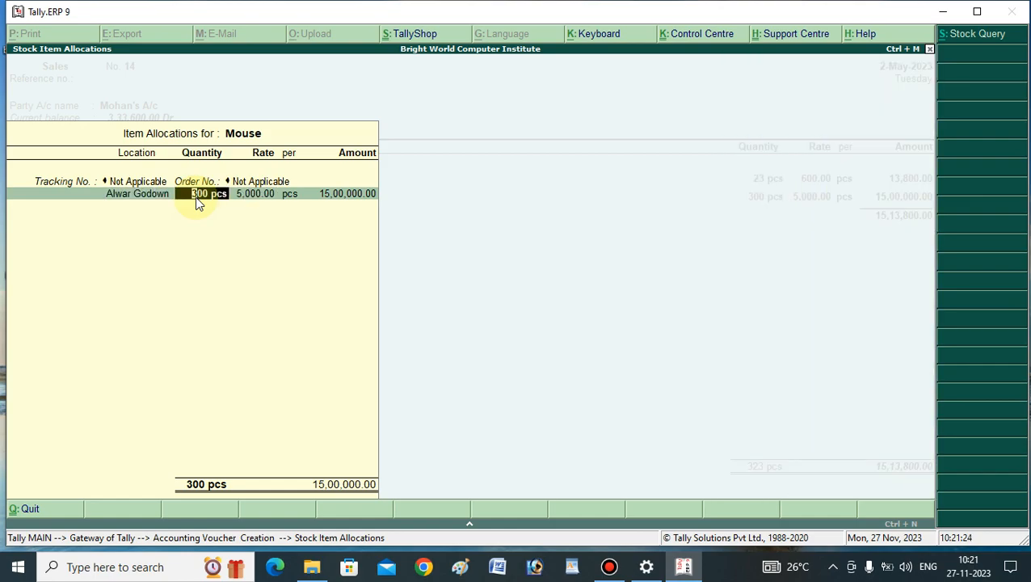
Step: Set the Mouse allocation to 12 pcs at a rate of 300 and finish it
type("12")
key("Return")
type("300")
key("Return")
key("Return")
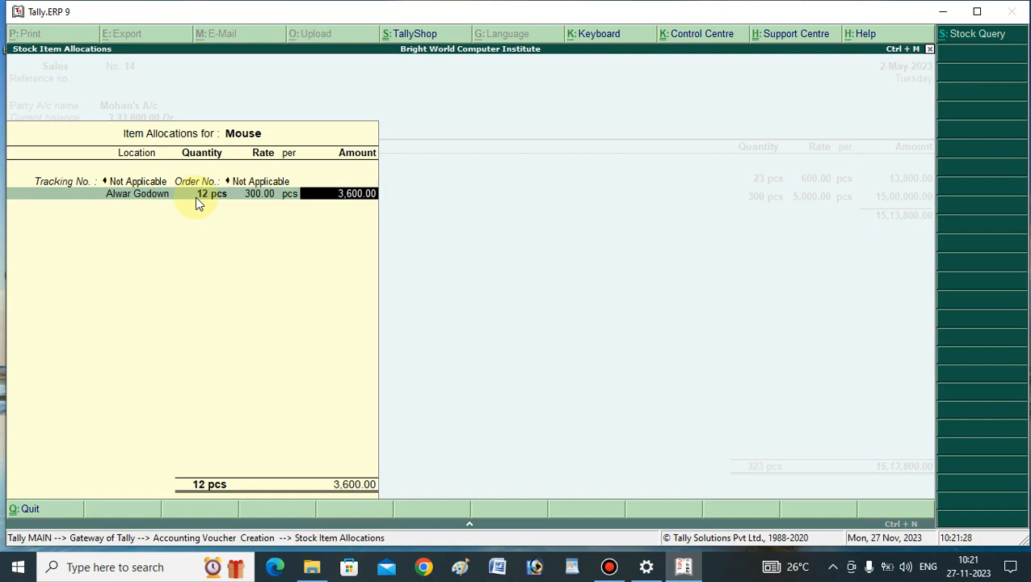
key("Return")
key("Return")
key("Return")
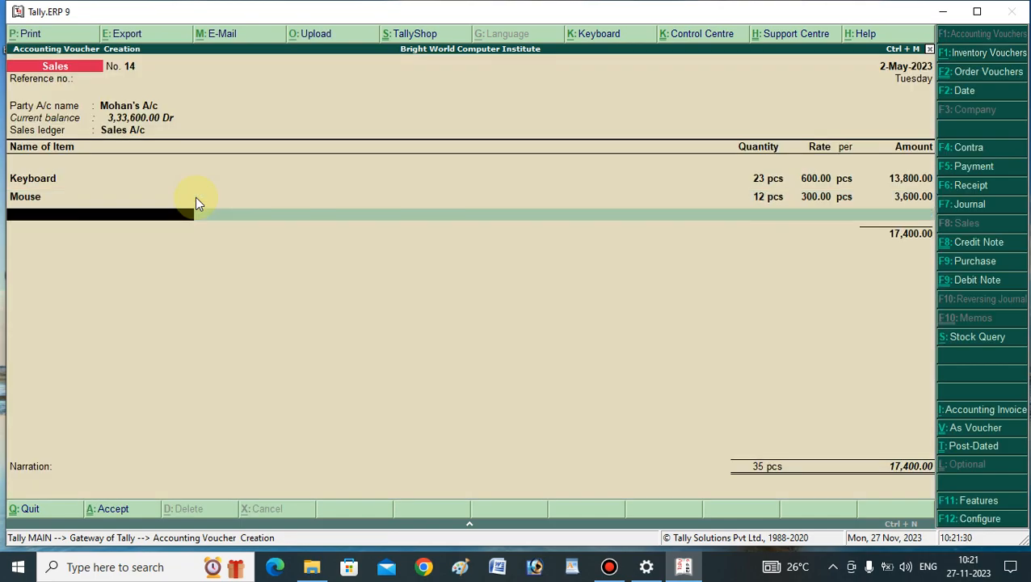
Step: End the item list after Mouse, leave the narration blank, and accept the sales voucher
type("Mo")
key("BackSpace")
key("BackSpace")
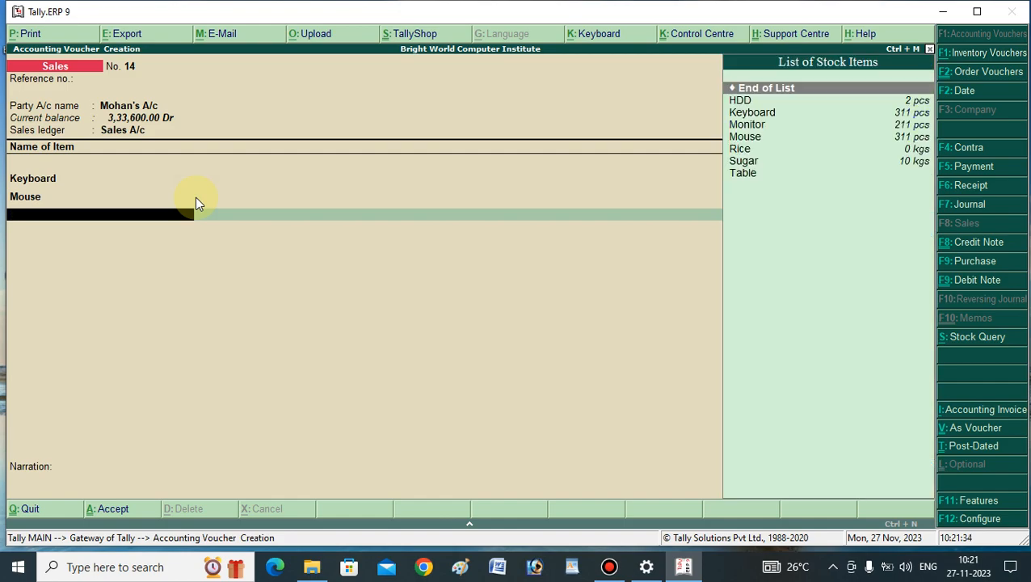
key("Return")
key("Return")
key("Return")
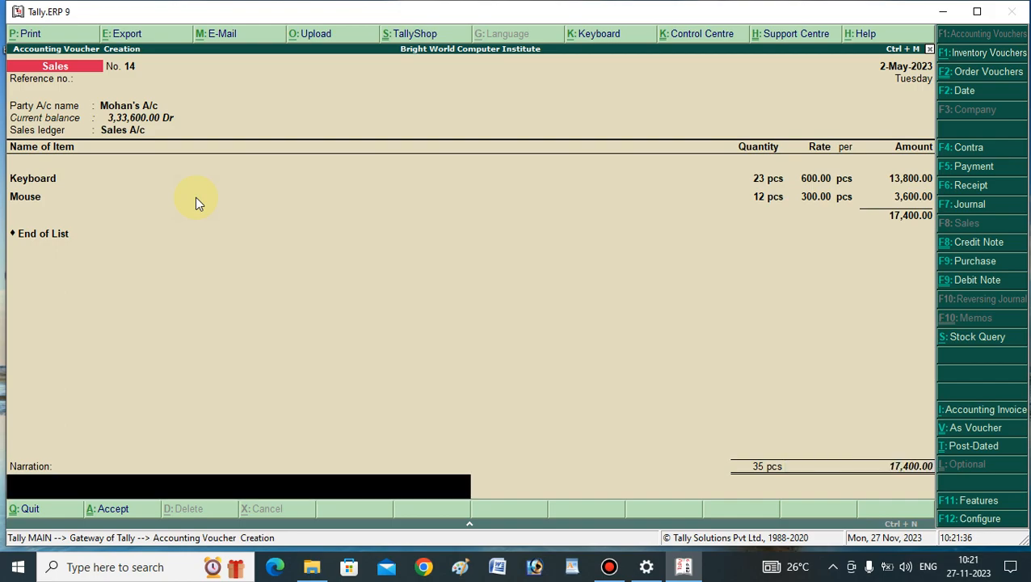
key("y")
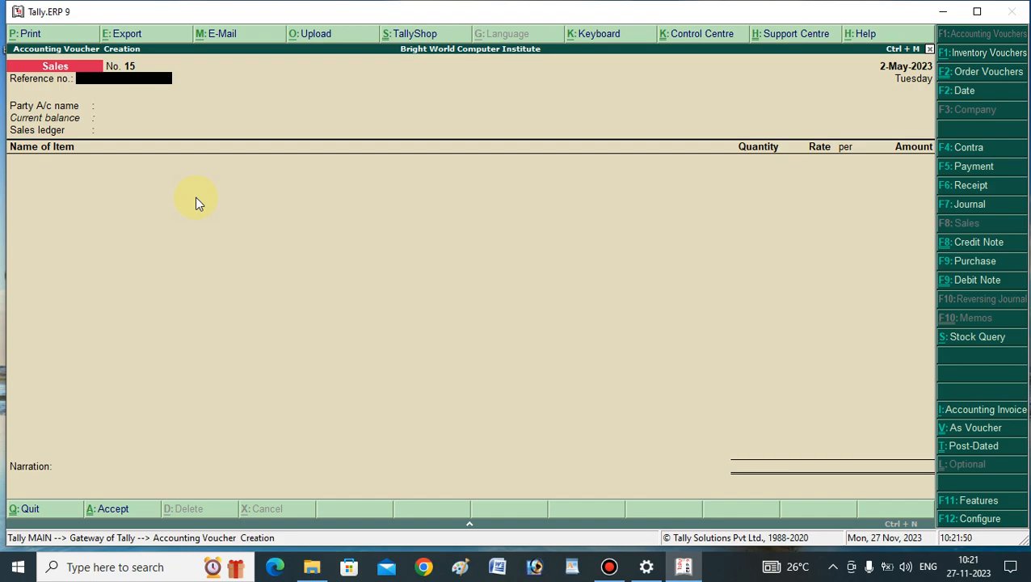
Step: Leave voucher entry and view the Location Summary for Alwar Godown, drilled down to the items under Computer Items
key("Escape")
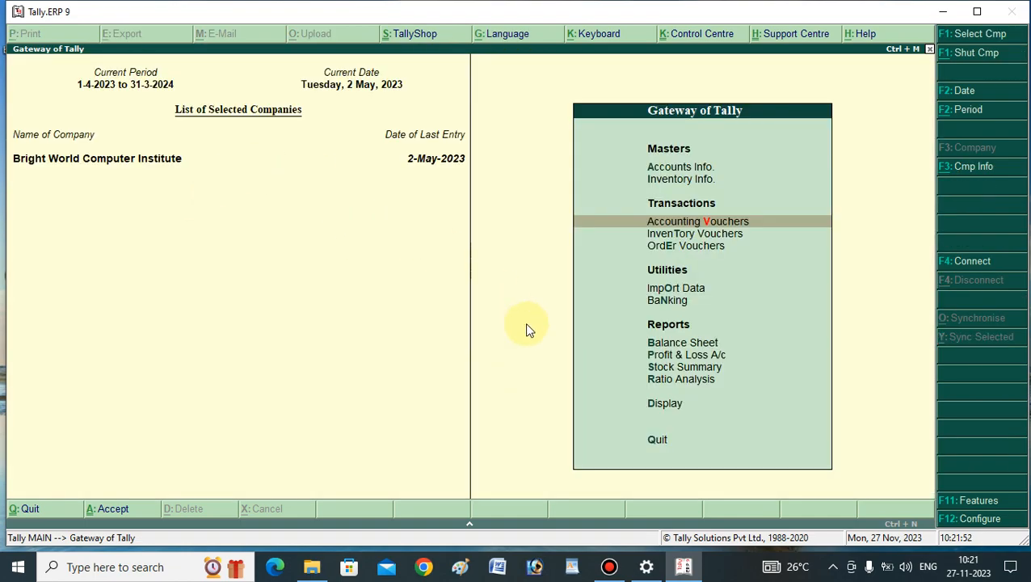
left_click(668, 403)
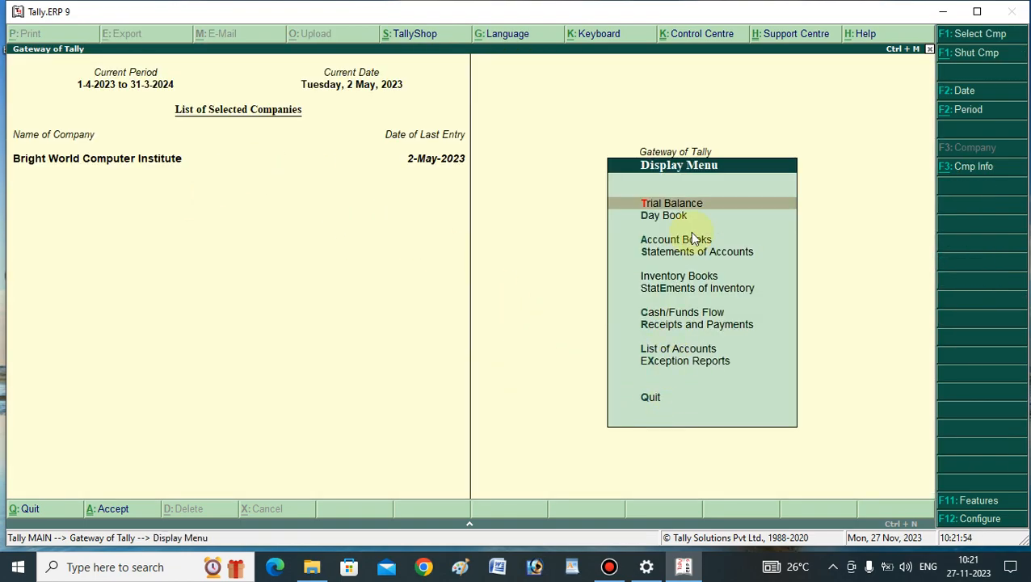
left_click(677, 291)
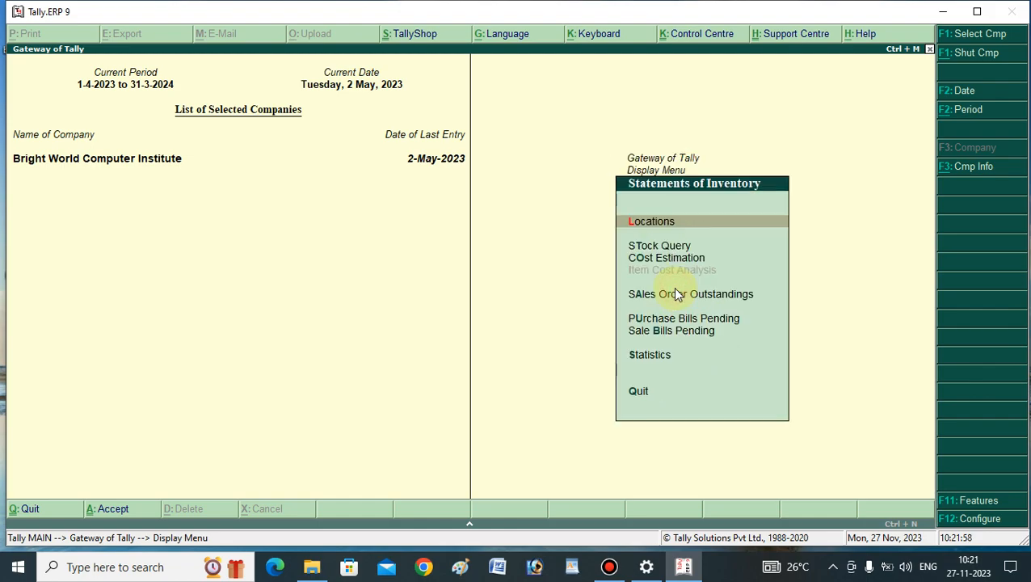
left_click(660, 231)
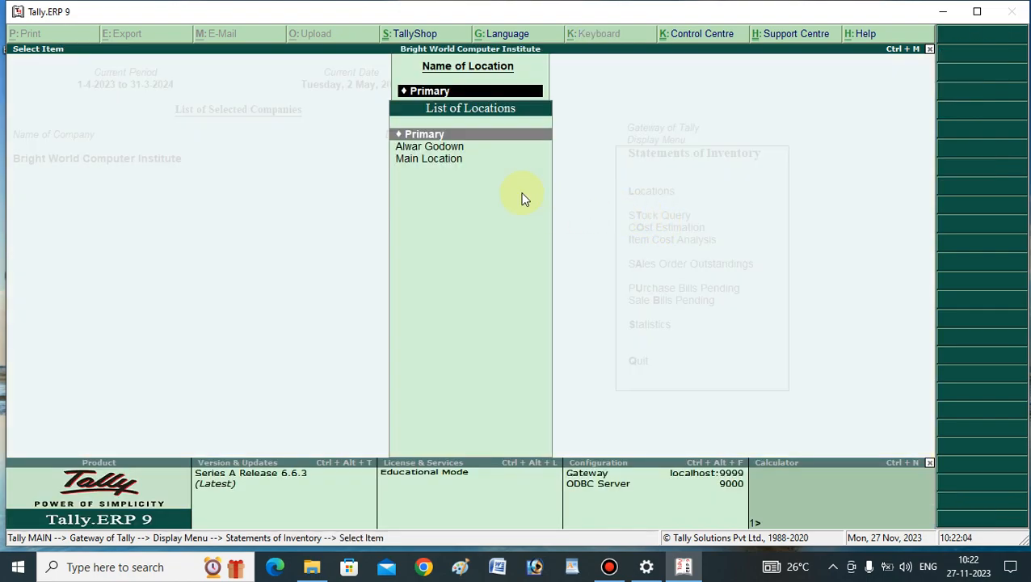
left_click(444, 147)
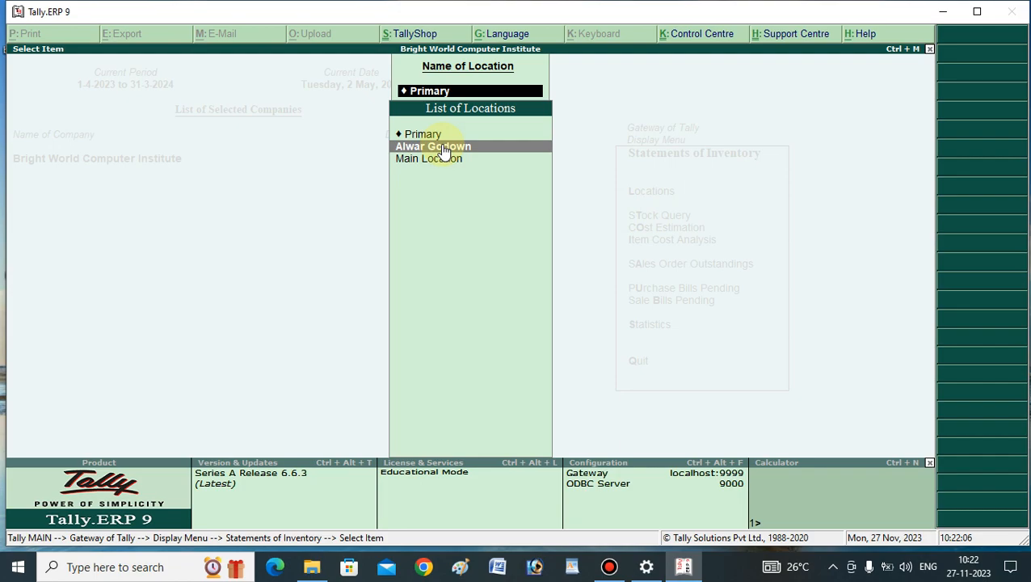
left_click(444, 150)
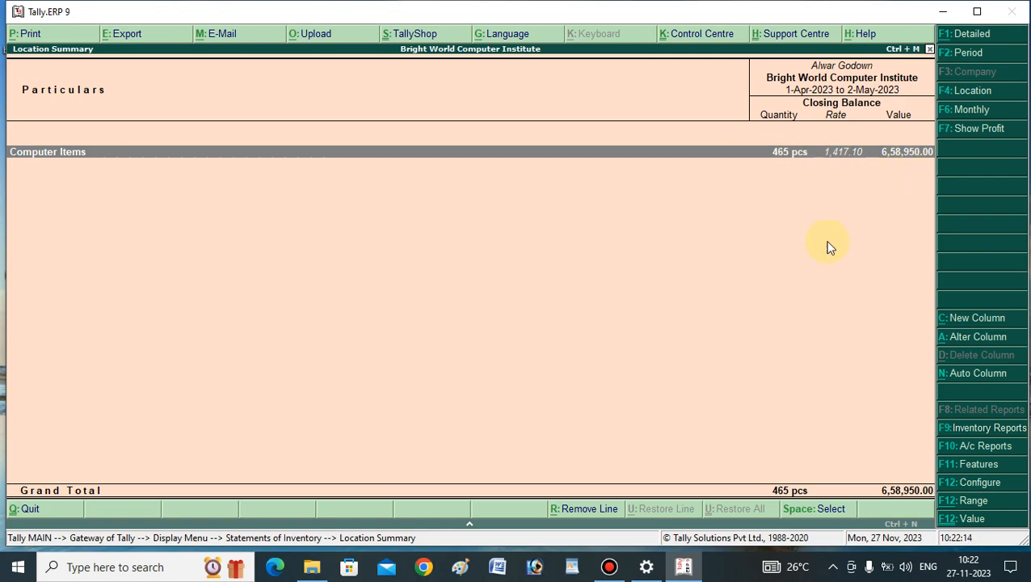
key("Return")
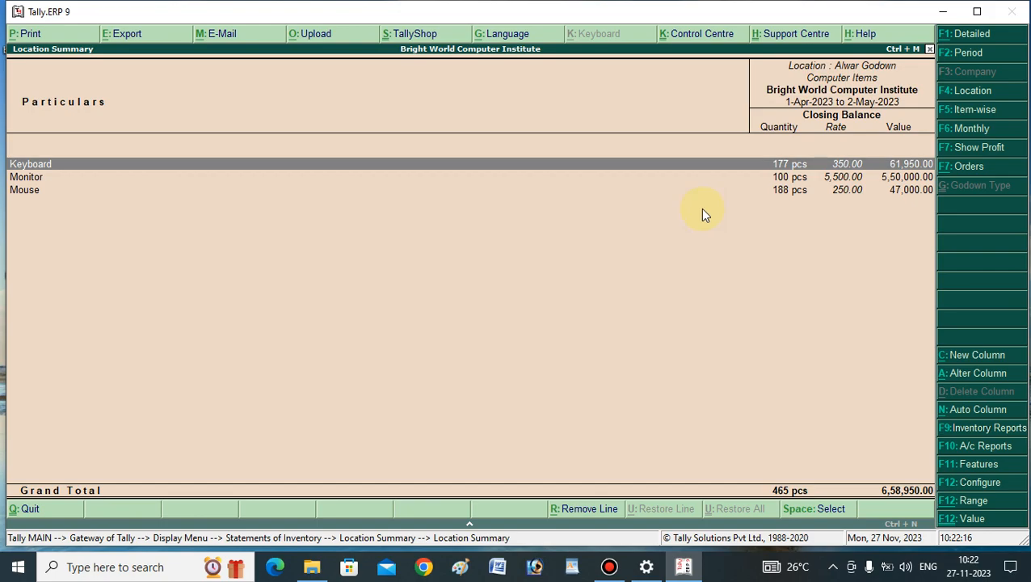